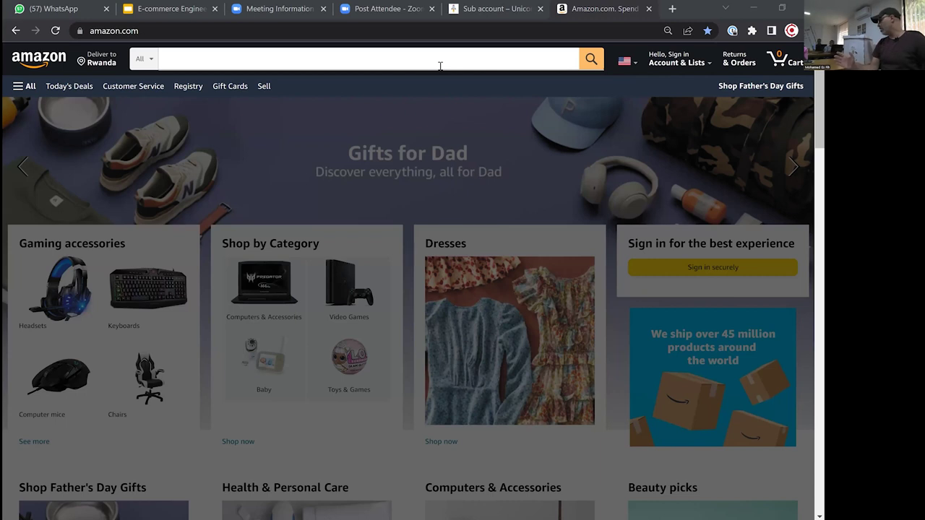
Step: Search all Amazon departments for "hand made lamp shades"
left_click(439, 65)
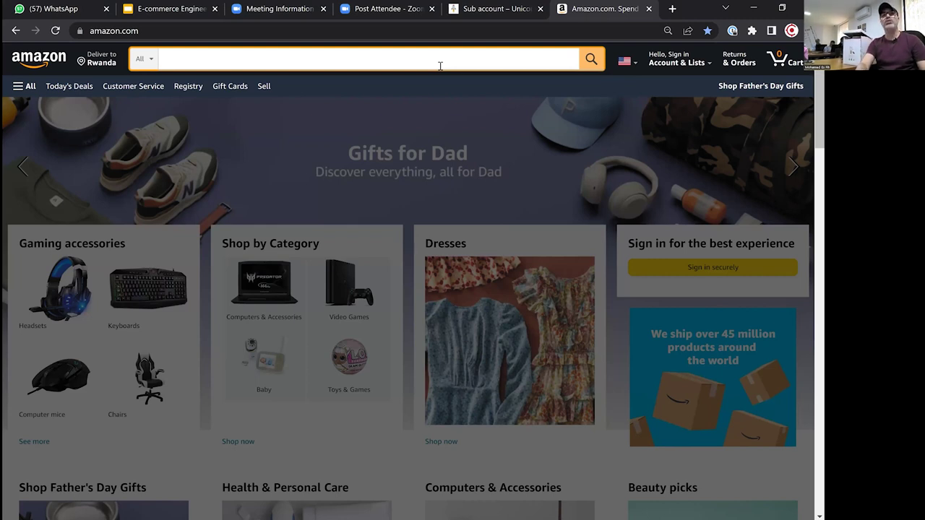
left_click(439, 66)
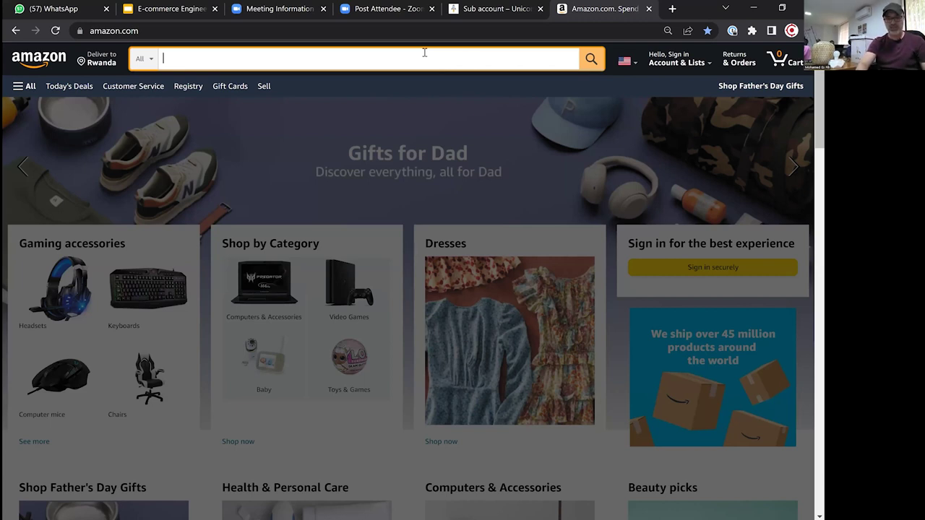
type("hand made lamp")
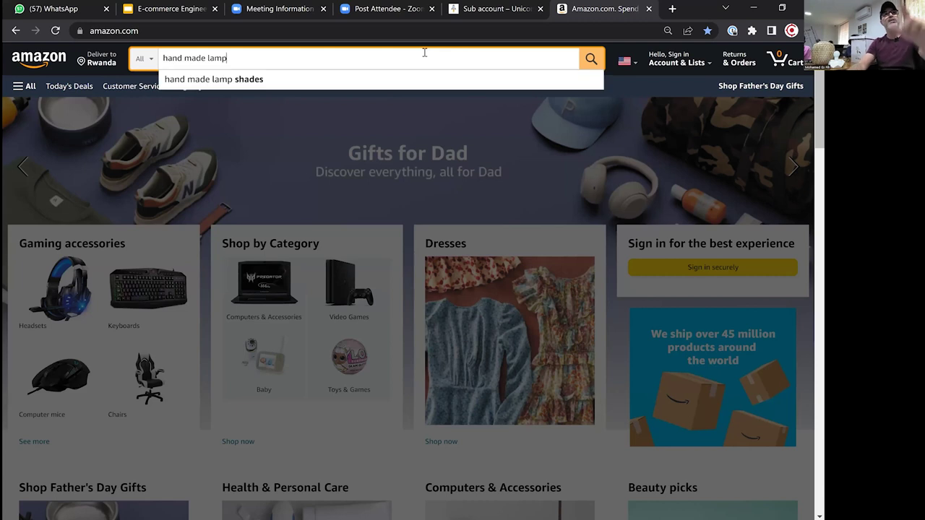
left_click(267, 83)
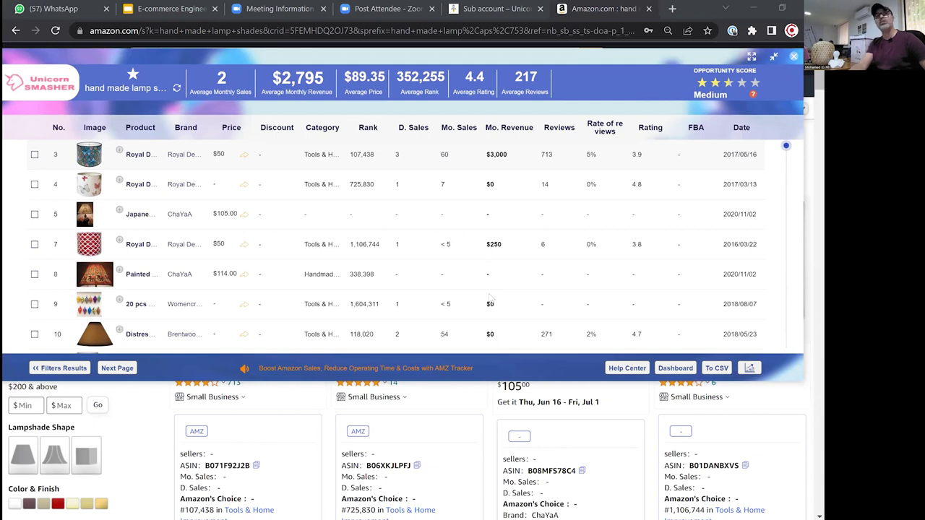
Step: Examine the prices, monthly sales, revenue and reviews of the hand made lamp shade listings in the Unicorn Smasher table
scroll(490, 298, "down", 6)
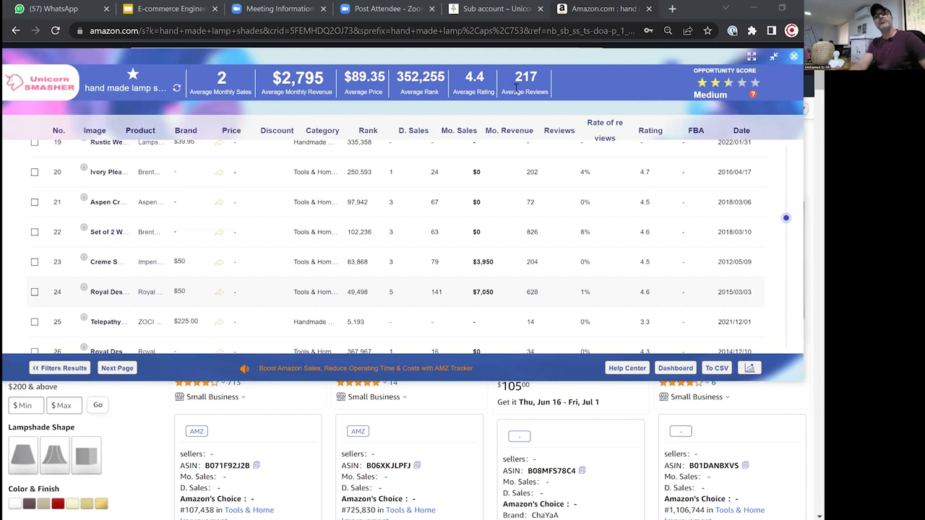
scroll(516, 87, "down", 2)
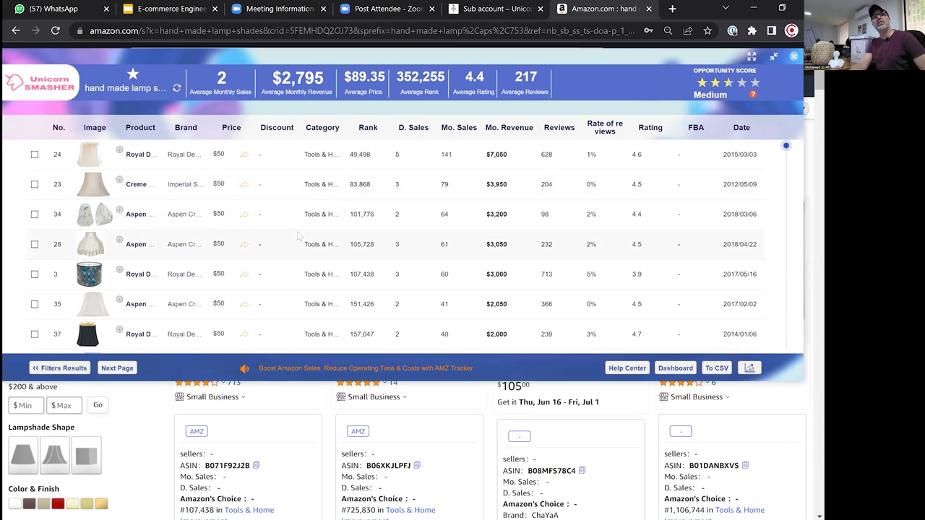
scroll(194, 211, "down", 3)
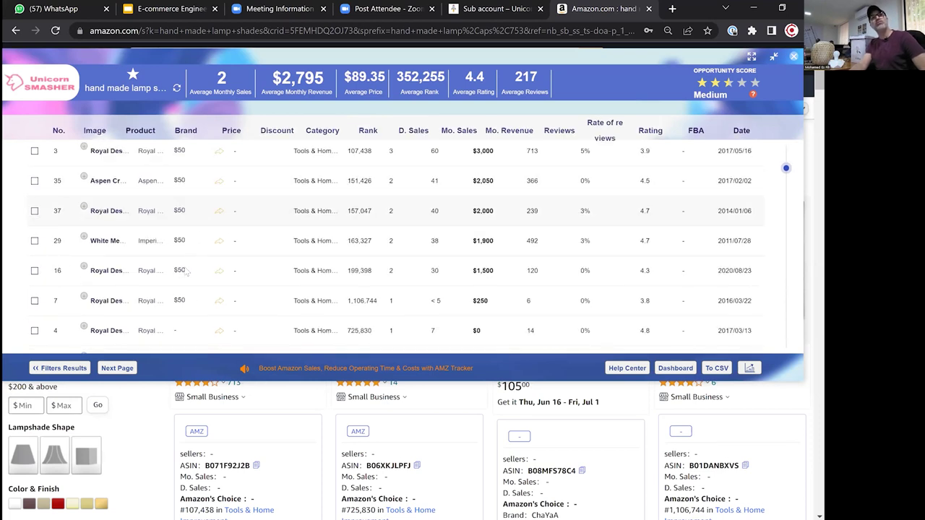
scroll(185, 273, "down", 3)
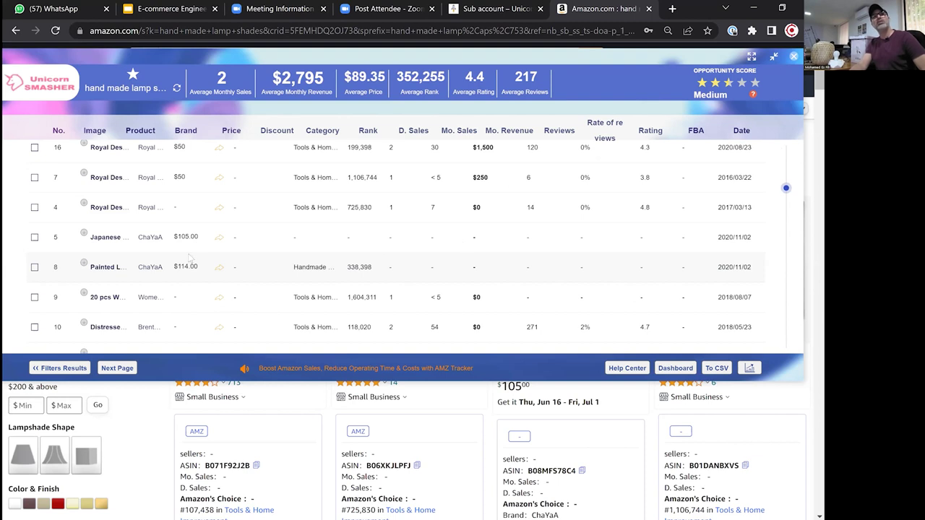
scroll(189, 258, "down", 3)
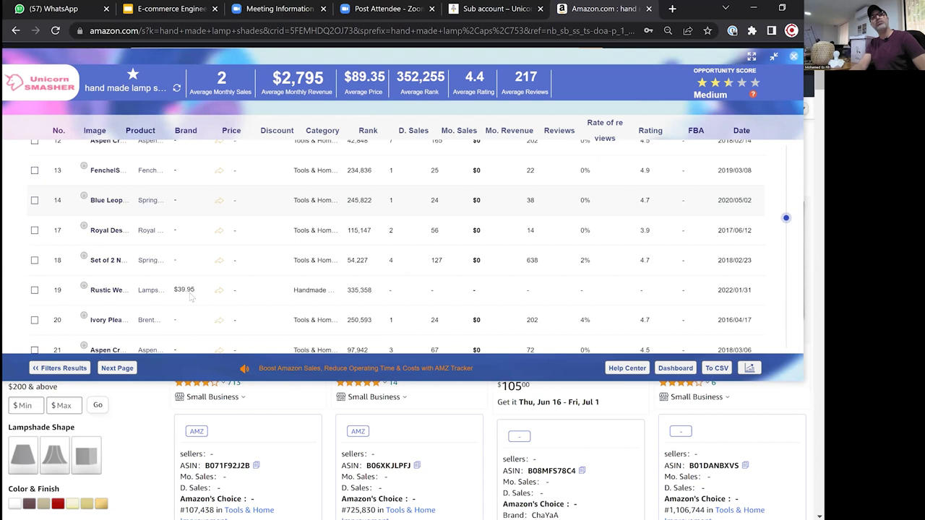
scroll(190, 296, "down", 2)
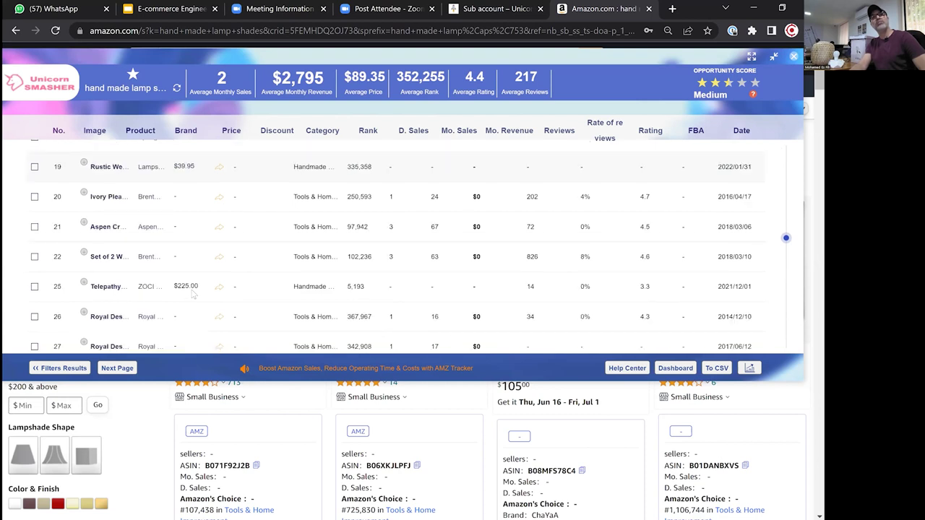
scroll(193, 293, "down", 3)
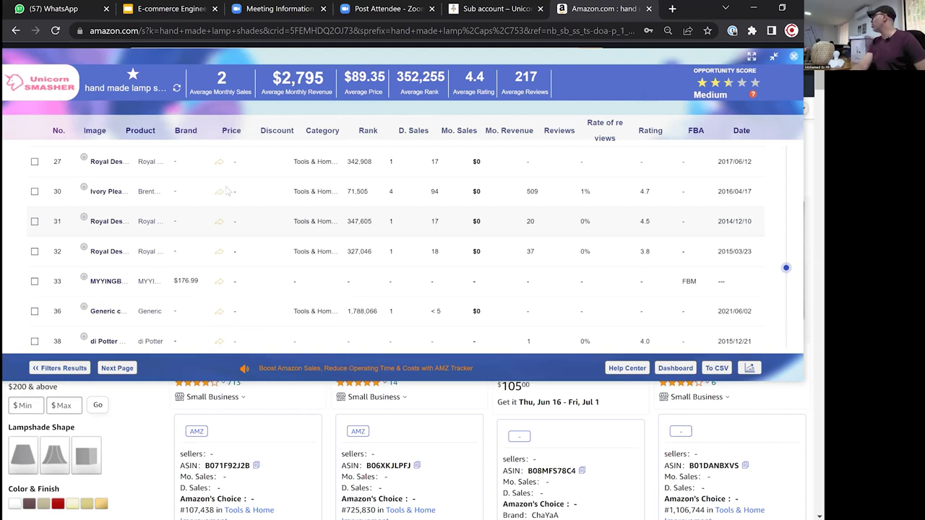
scroll(226, 191, "up", 10)
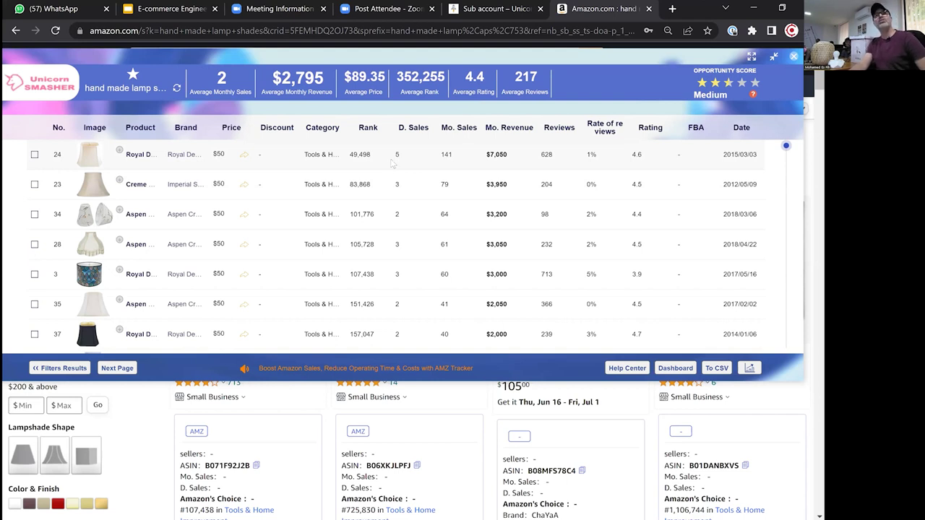
scroll(399, 271, "down", 2)
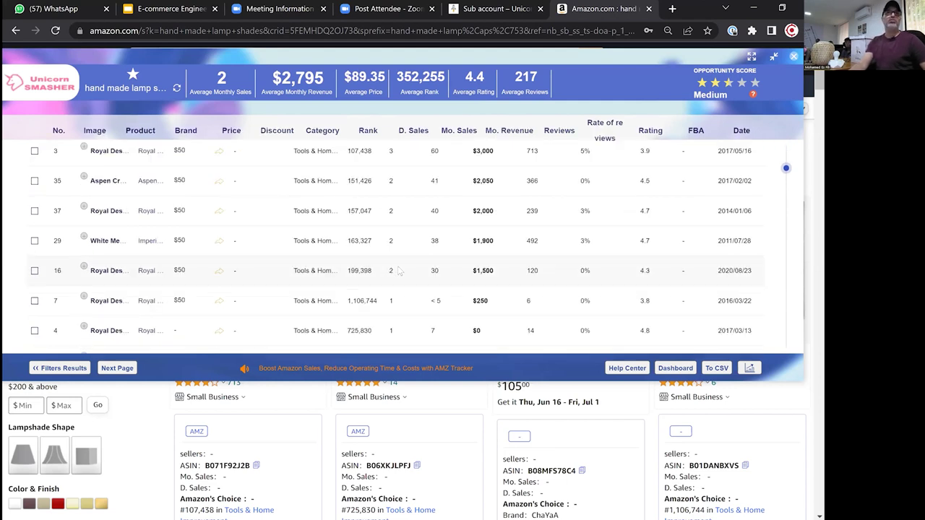
scroll(399, 271, "down", 1)
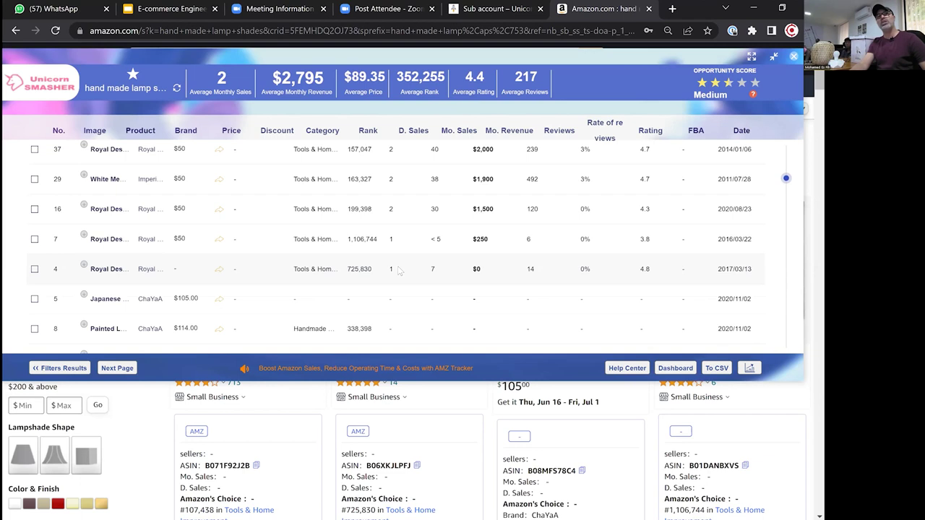
scroll(399, 271, "up", 3)
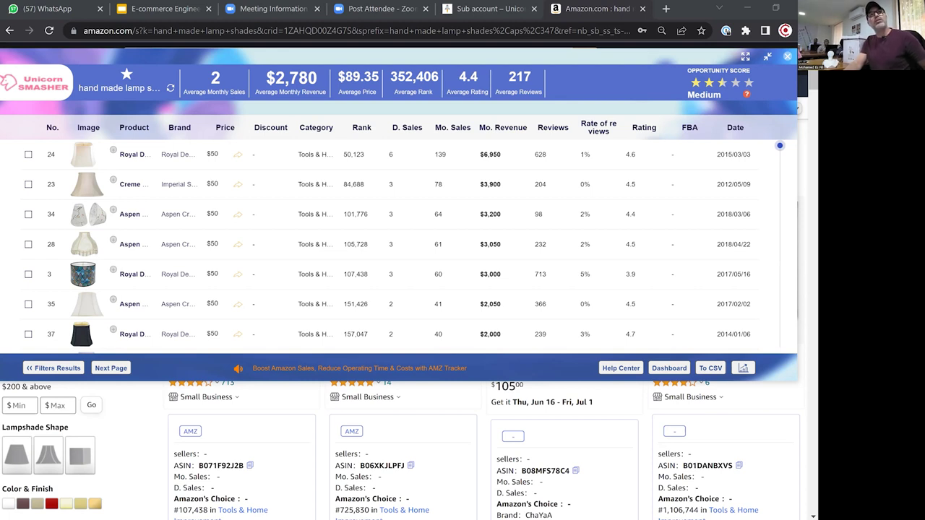
Step: Switch to the E-commerce deck in Google Slides and start the slideshow from the Unicorn Smasher group exercise slide
key("ctrl+2")
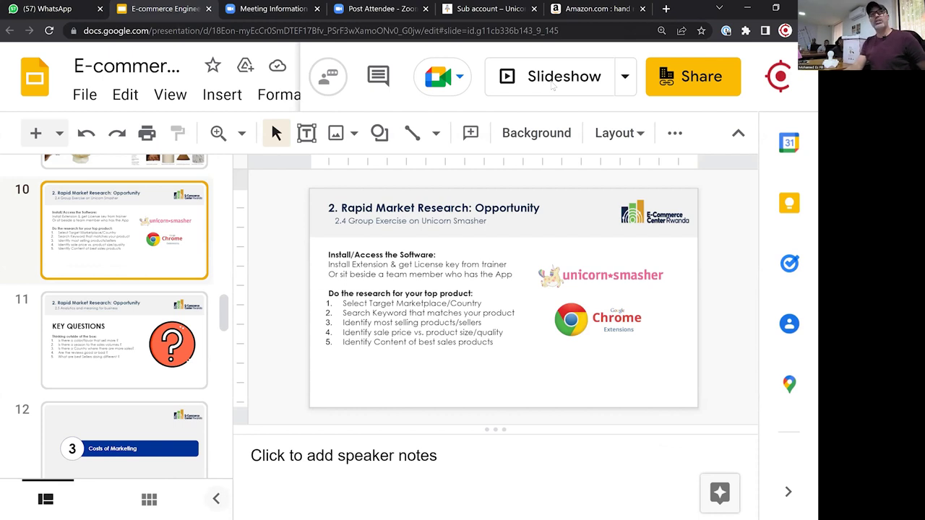
left_click(552, 81)
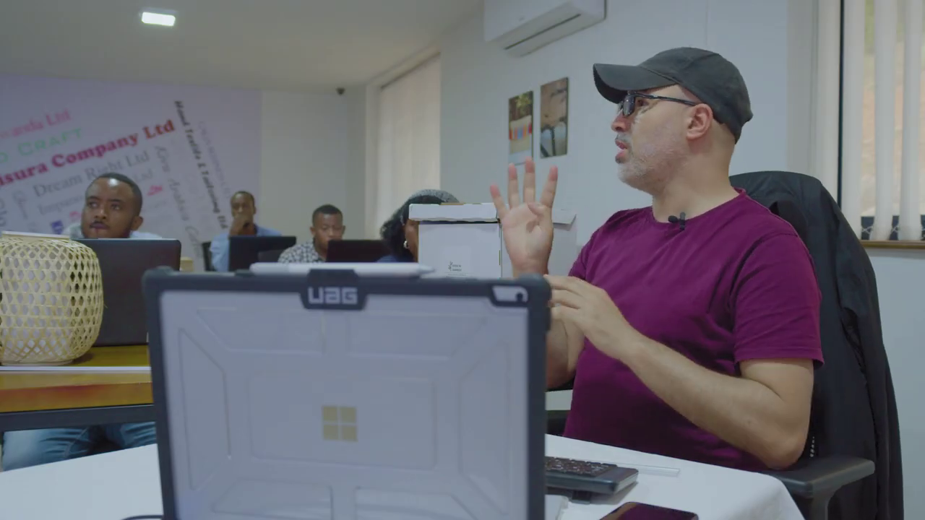
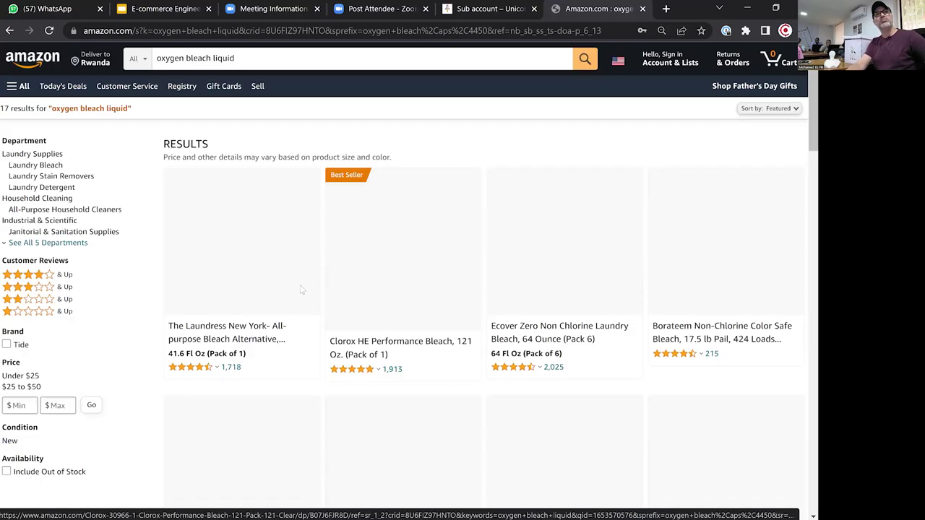
Step: Sort the oxygen bleach liquid listings in the Unicorn Smasher table by monthly revenue, highest first
scroll(505, 304, "down", 1)
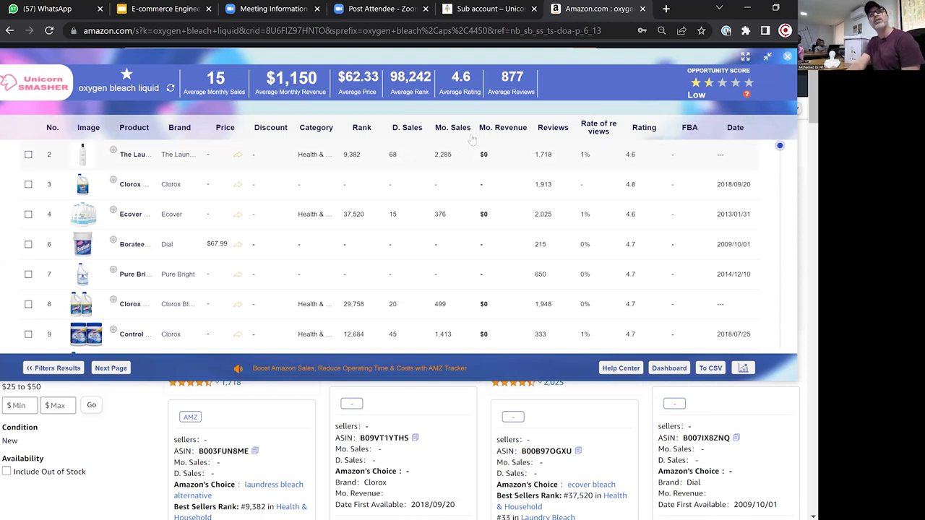
left_click(511, 137)
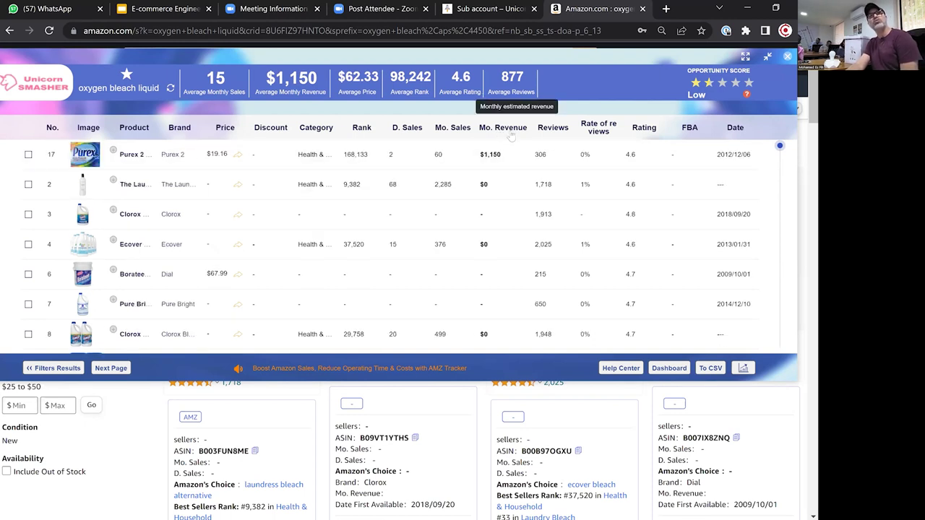
left_click(511, 137)
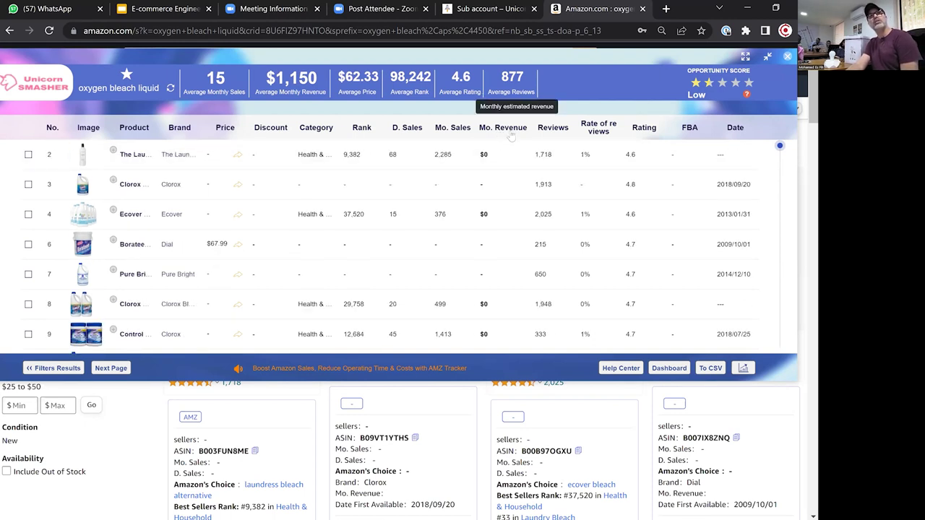
left_click(511, 138)
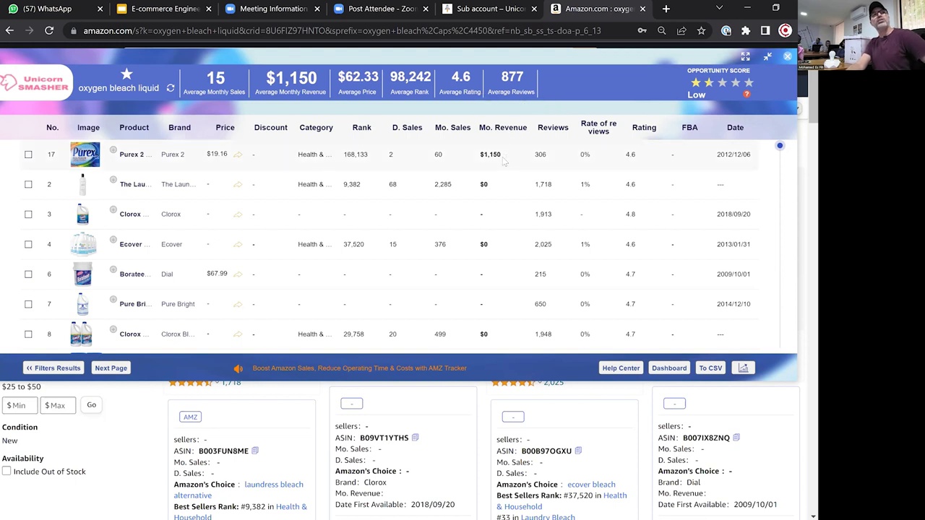
Step: Review the price, monthly sales, revenue and reviews of the sorted oxygen bleach liquid listings, including the lower-ranked products
mouse_move(76, 162)
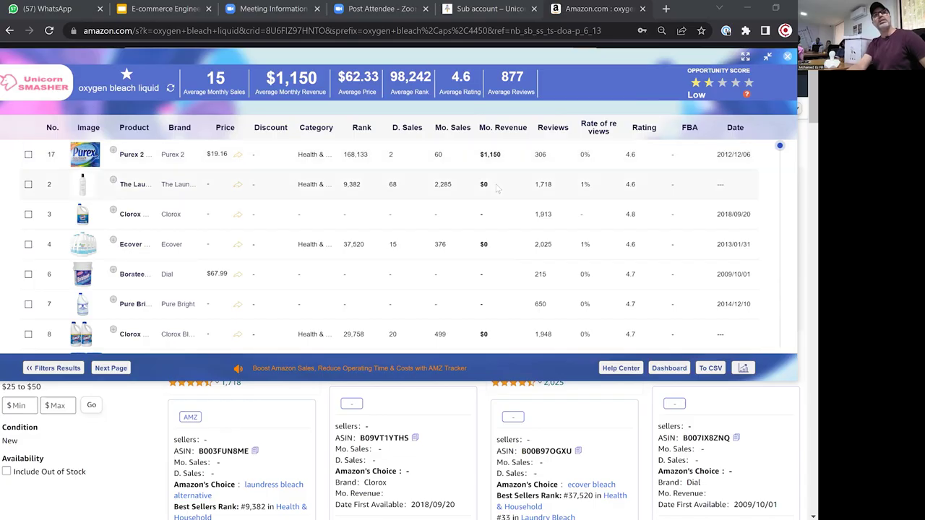
scroll(497, 189, "down", 1)
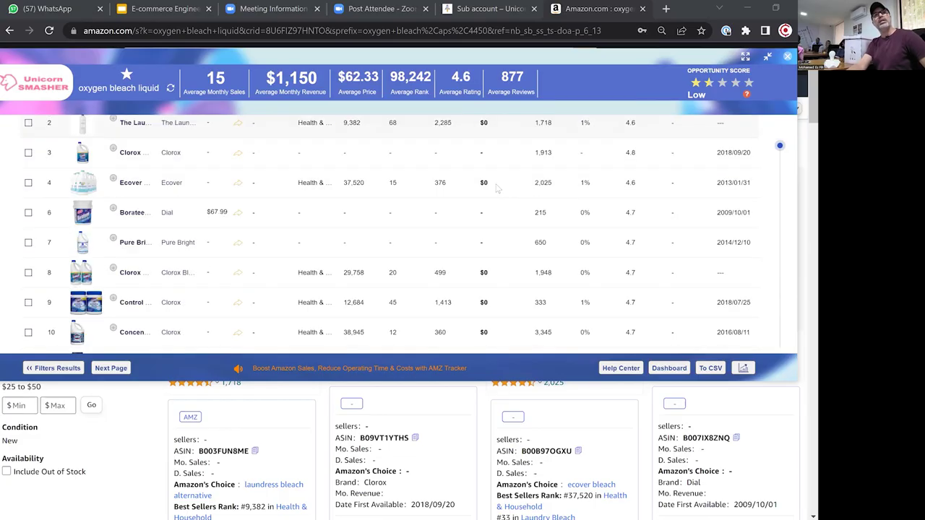
scroll(497, 189, "down", 2)
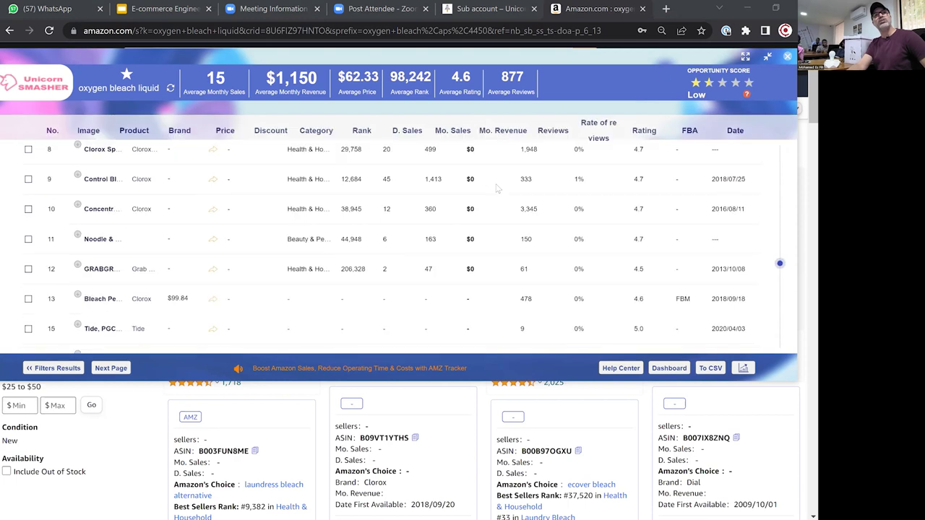
scroll(498, 189, "down", 2)
scroll(497, 189, "down", 2)
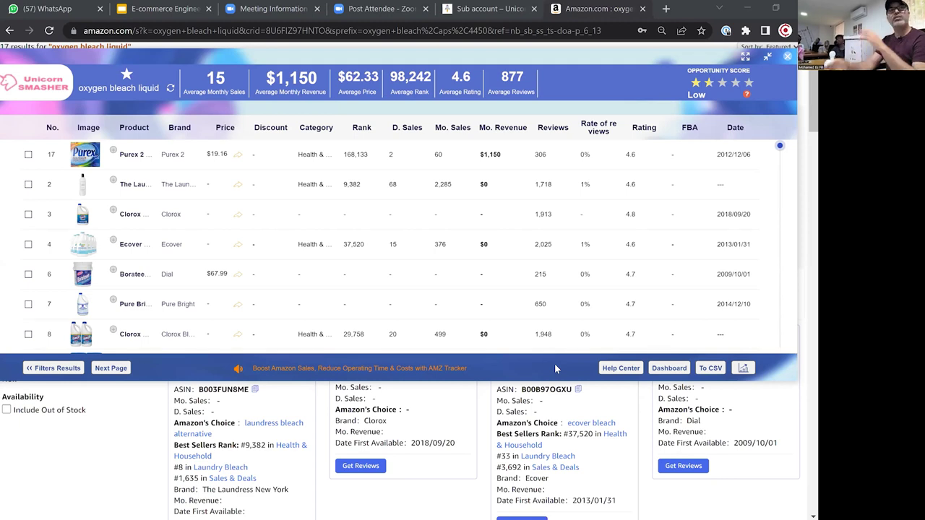
mouse_move(482, 210)
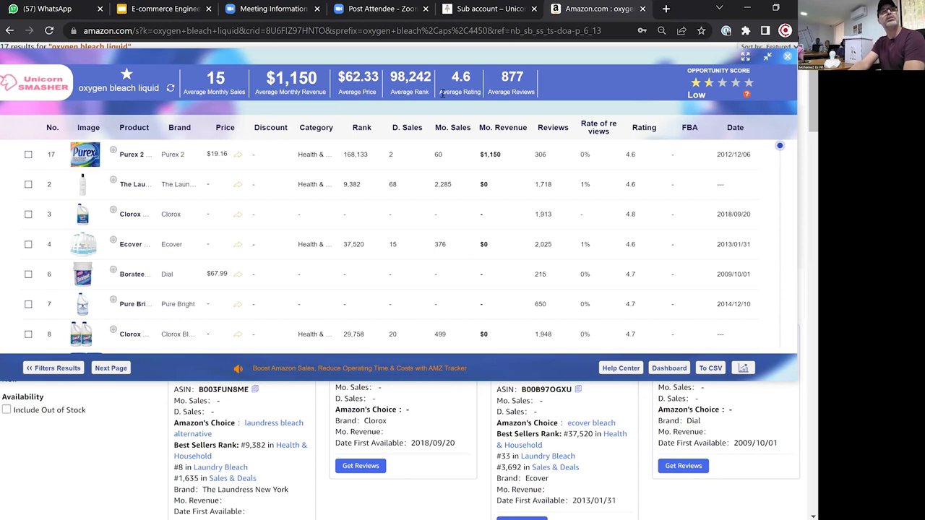
Step: Reload the oxygen bleach results page and search Amazon for "oyster mushroom powder organic"
left_click(52, 32)
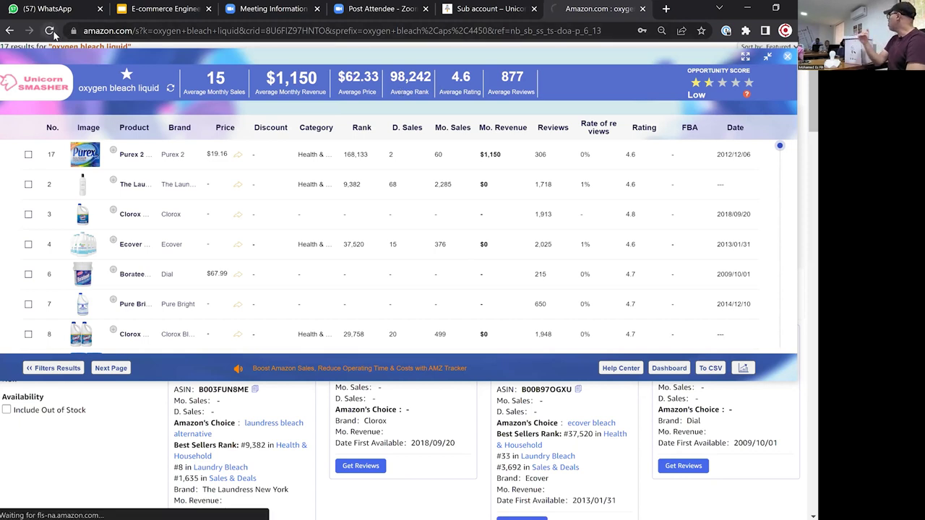
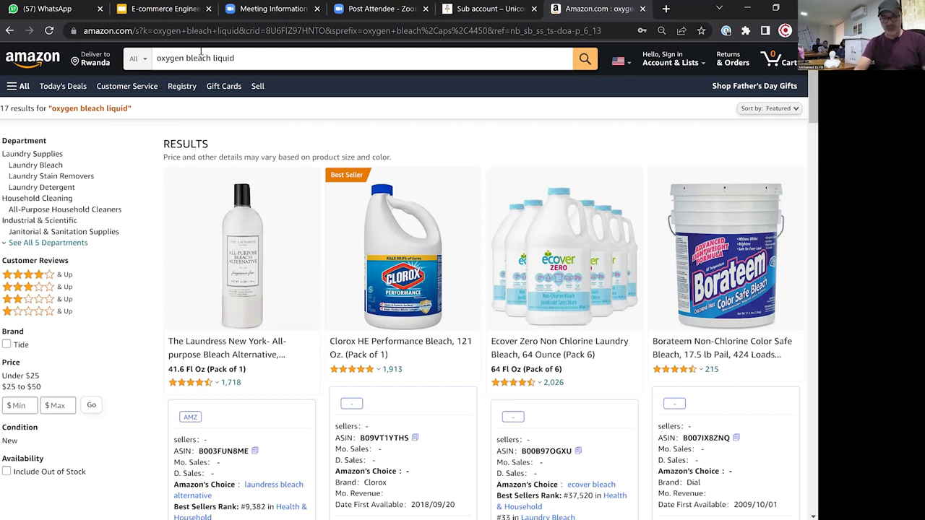
triple_click(201, 52)
type("oyster mushroom powder")
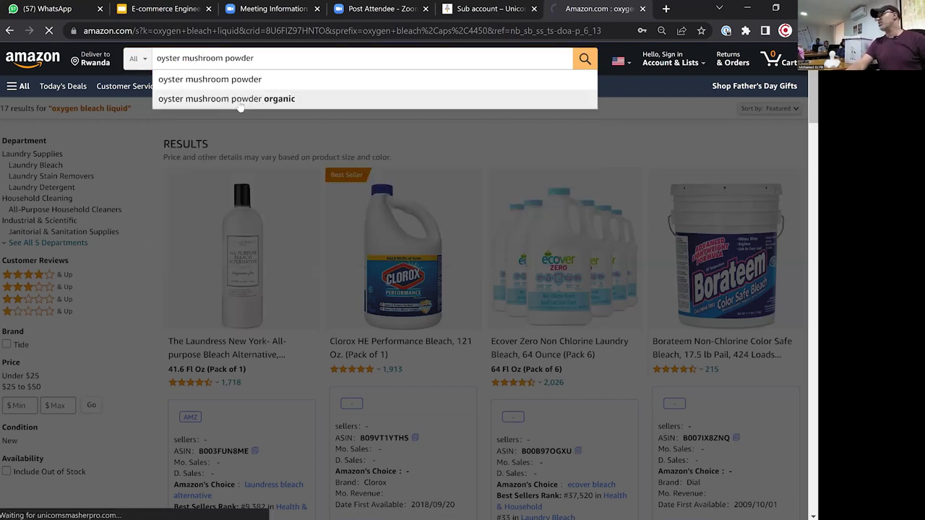
left_click(241, 105)
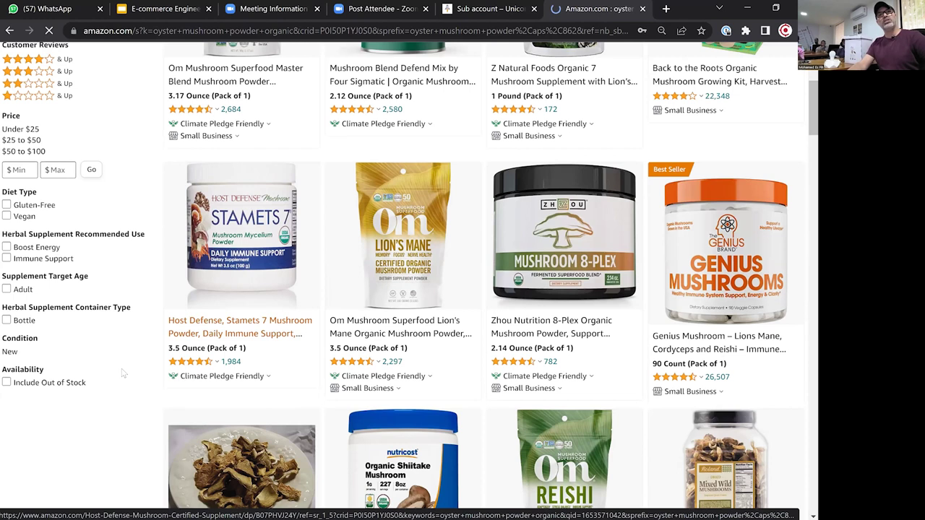
Step: Look through the oyster mushroom powder results and their Unicorn Smasher sales data, enlarging the Pacific Foods product image
scroll(123, 373, "down", 8)
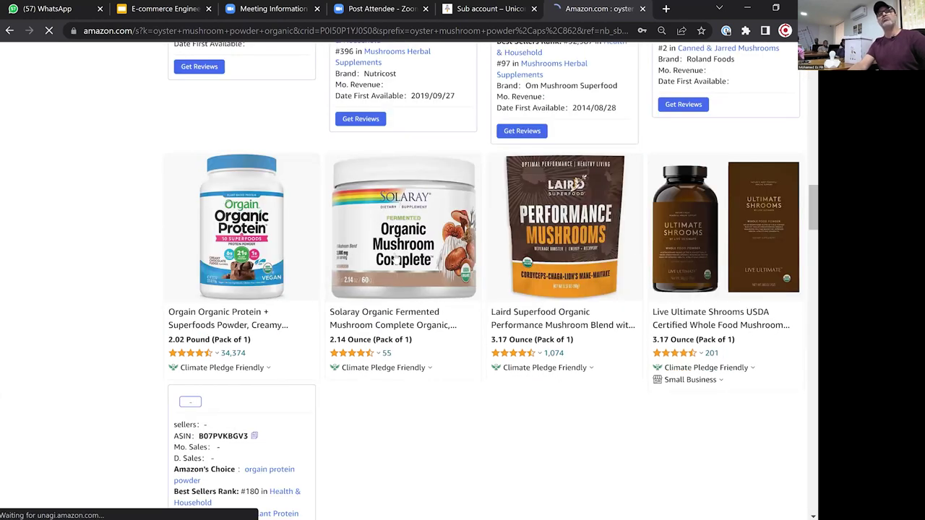
scroll(396, 260, "down", 5)
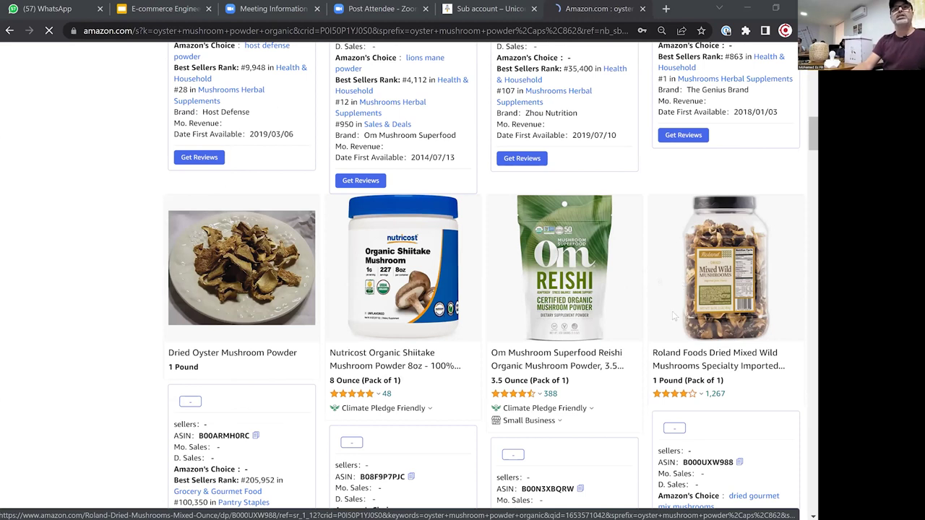
scroll(679, 311, "up", 5)
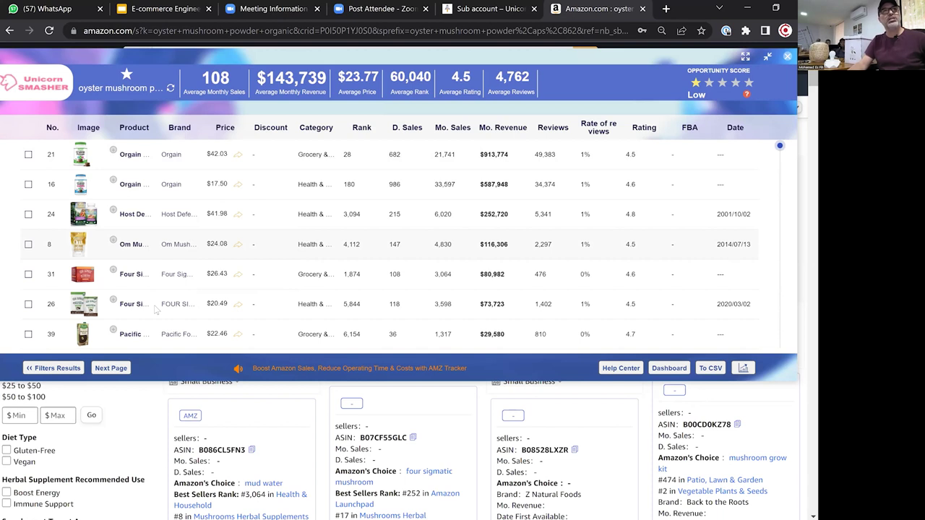
mouse_move(83, 332)
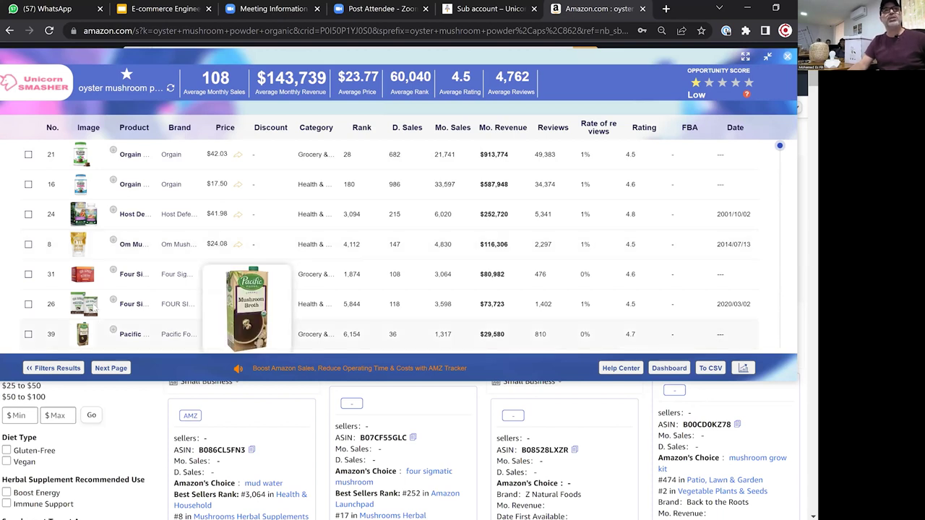
Step: Review the monthly sales and revenue of the mid-ranked oyster mushroom powder listings, enlarging the Four Sigmatic protein product image
mouse_move(83, 303)
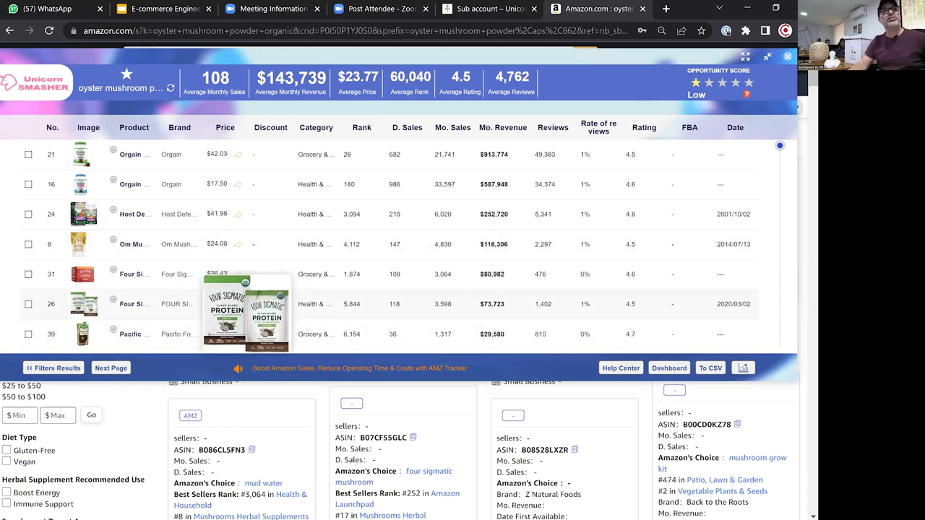
scroll(84, 304, "down", 2)
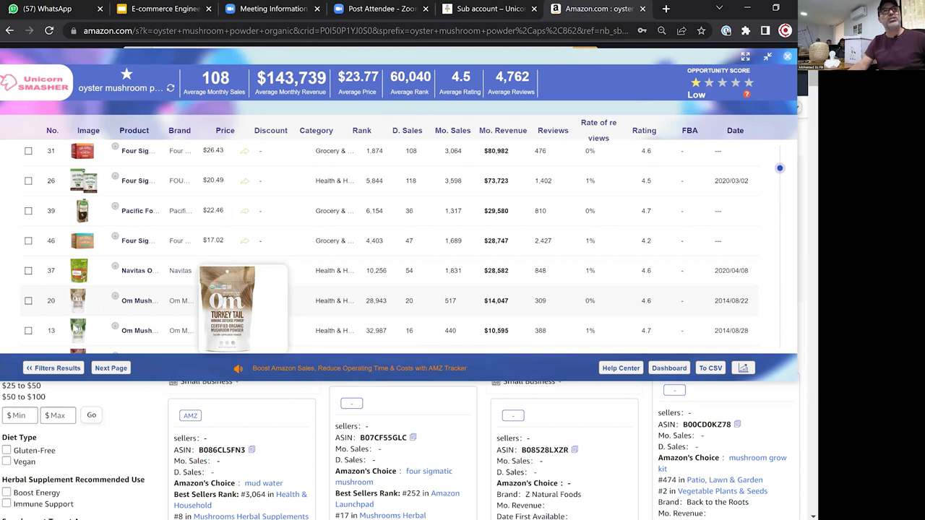
scroll(94, 300, "up", 2)
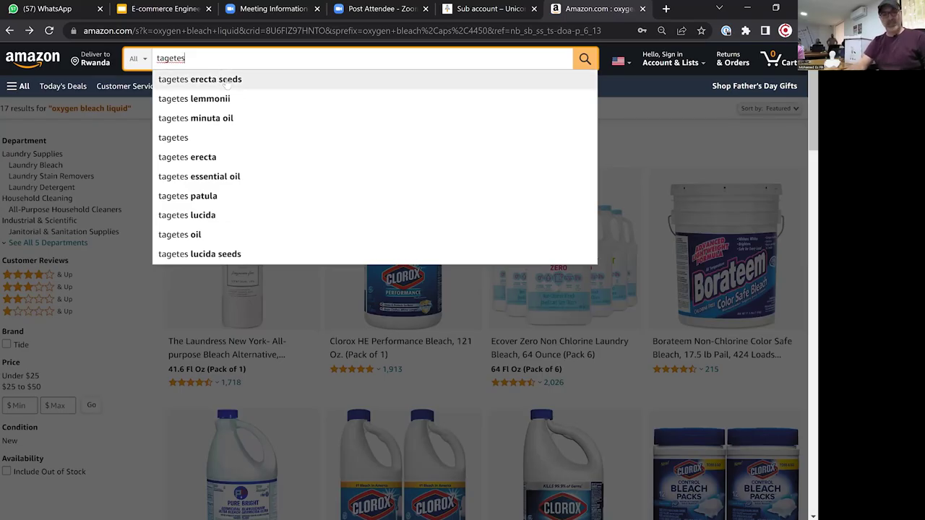
Step: Search Amazon for "tagetes essential oil" and look through the product listings on the results page
type("essential")
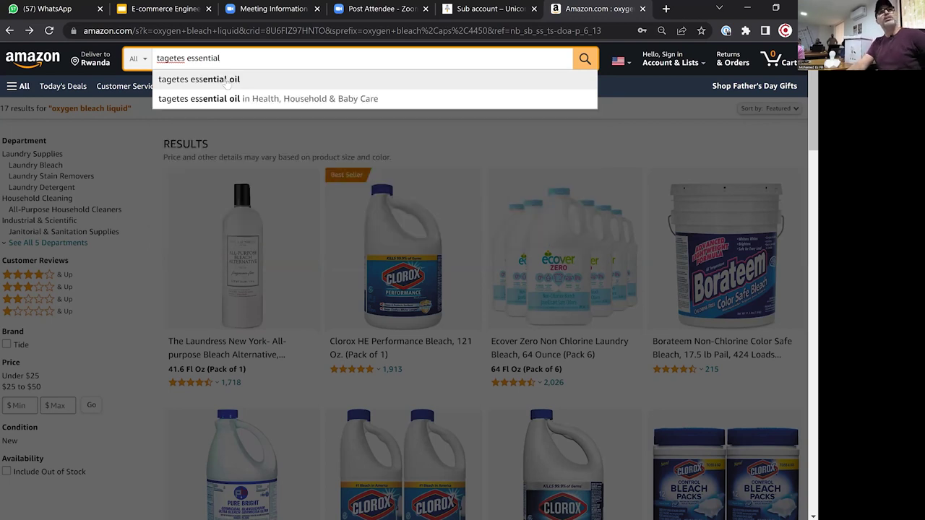
key("Return")
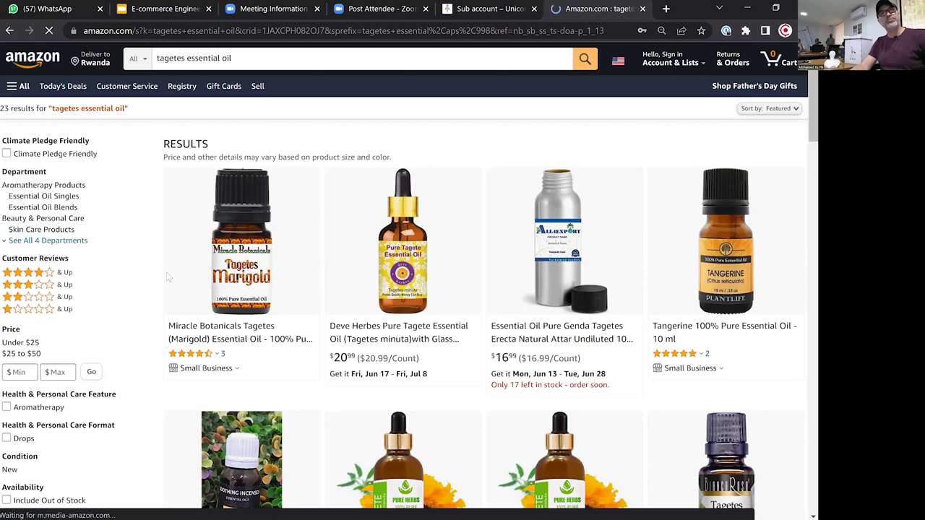
scroll(181, 289, "down", 1)
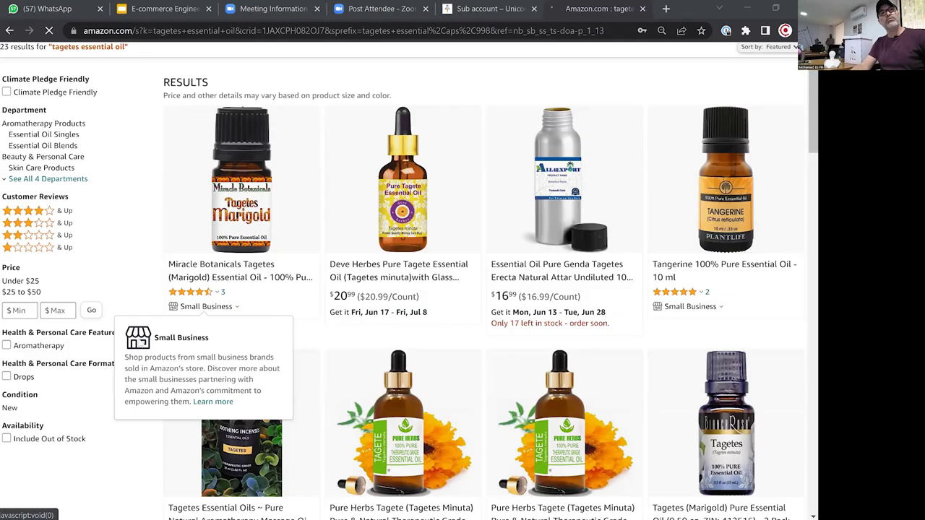
scroll(141, 344, "down", 4)
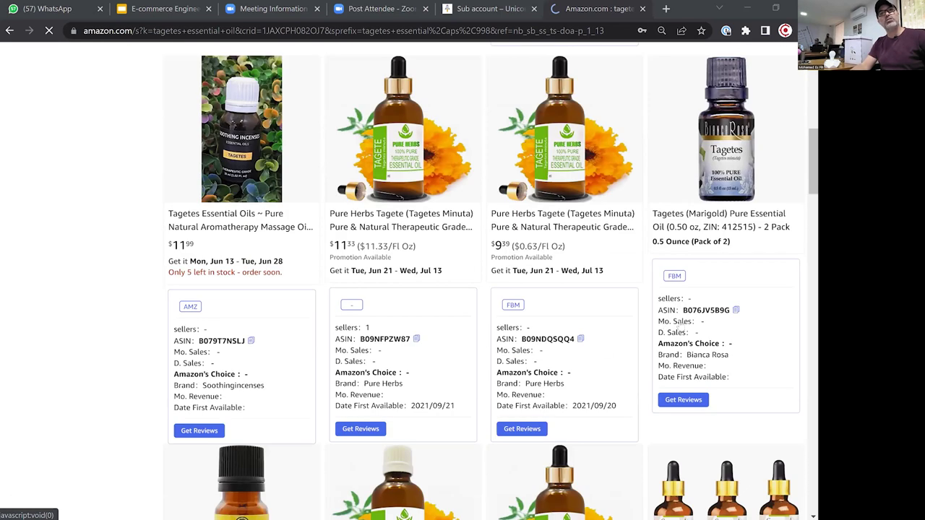
scroll(679, 324, "down", 4)
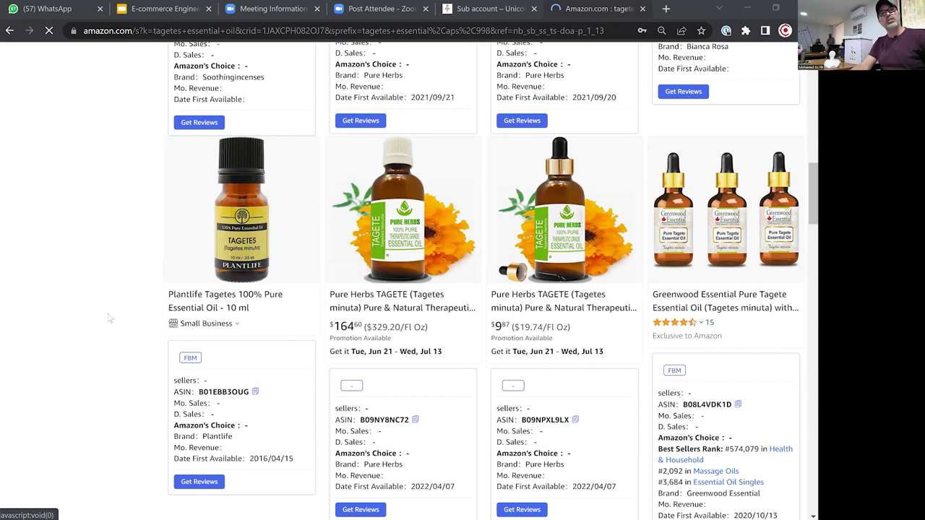
scroll(109, 319, "down", 4)
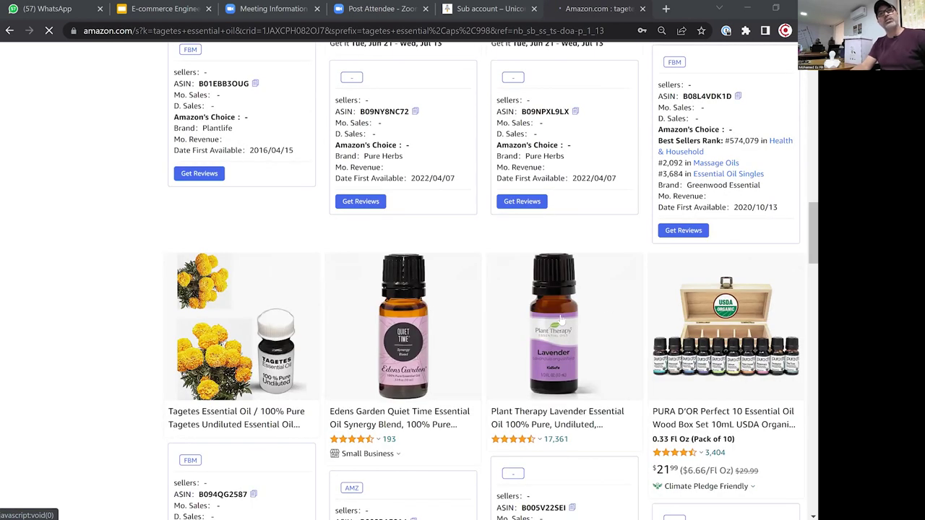
scroll(558, 319, "down", 2)
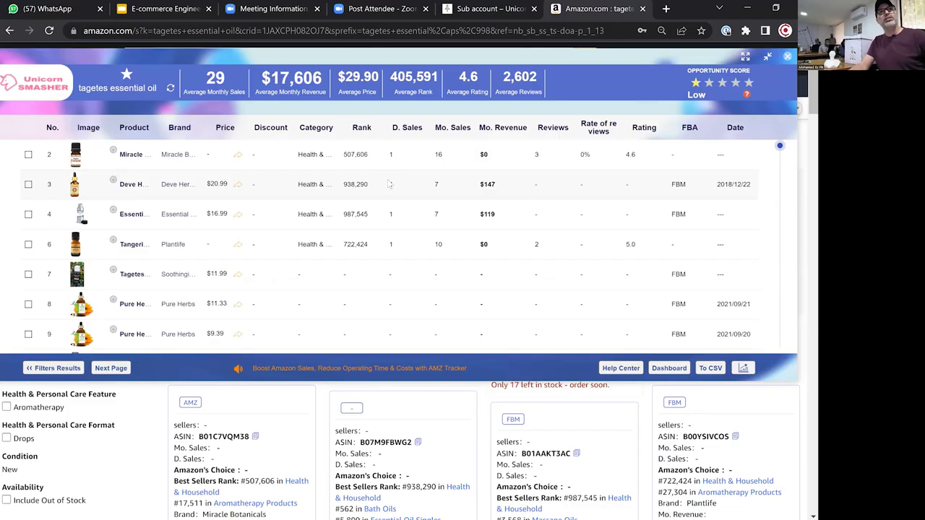
Step: Sort the tagetes essential oil listings by monthly revenue, highest first, and enlarge the Plant Therapy lavender oil image
left_click(491, 133)
left_click(492, 129)
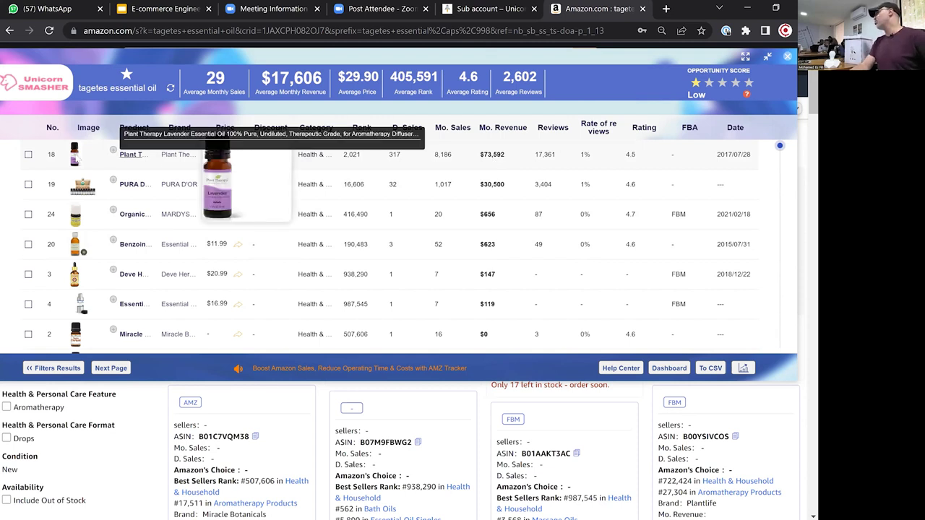
mouse_move(80, 154)
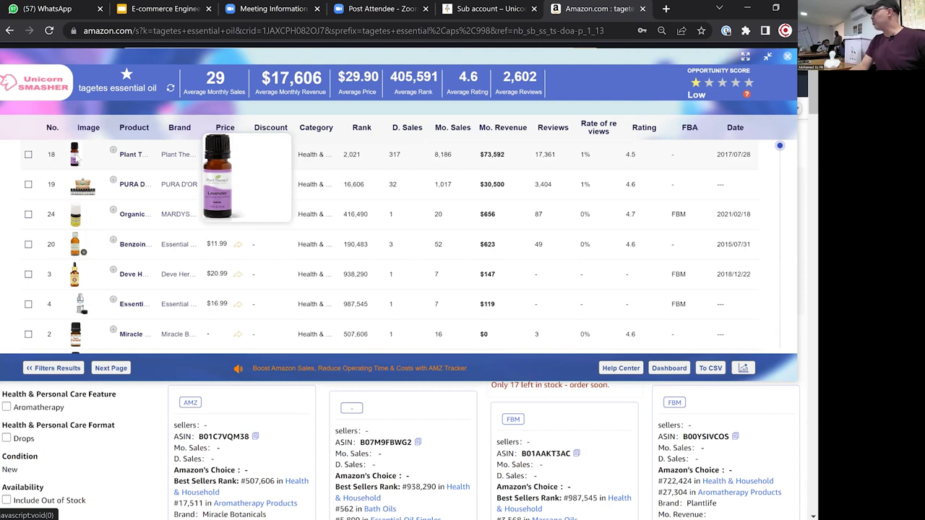
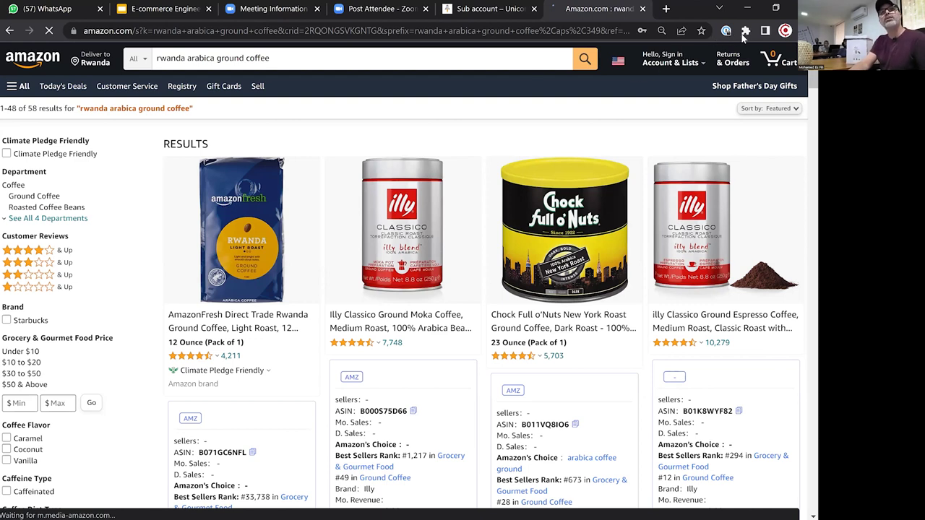
Step: Run the Unicorn Smasher Pro extension on the "rwanda arabica ground coffee" results to load their sales data
left_click(745, 33)
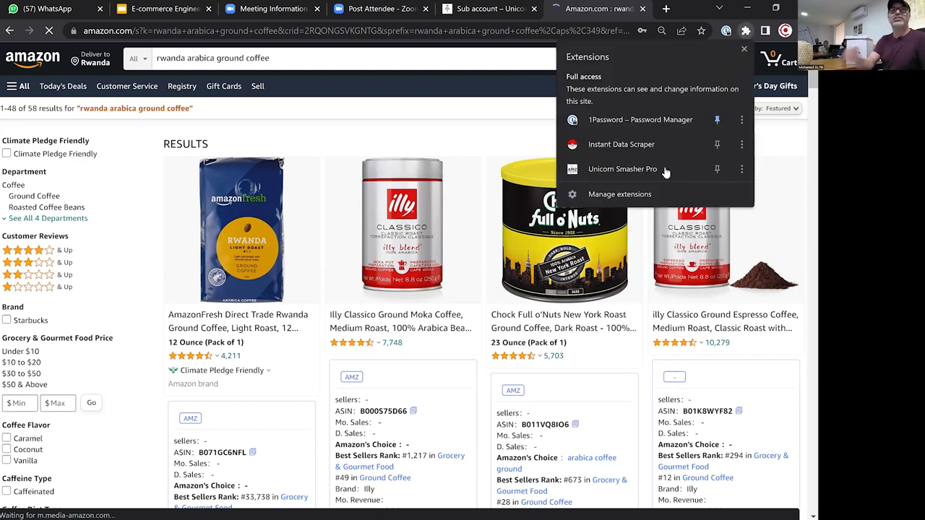
left_click(666, 172)
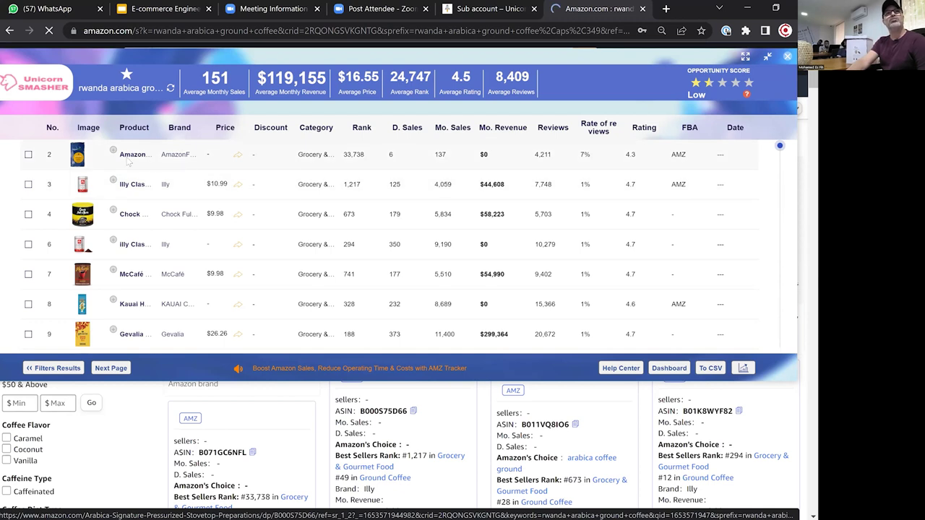
mouse_move(127, 162)
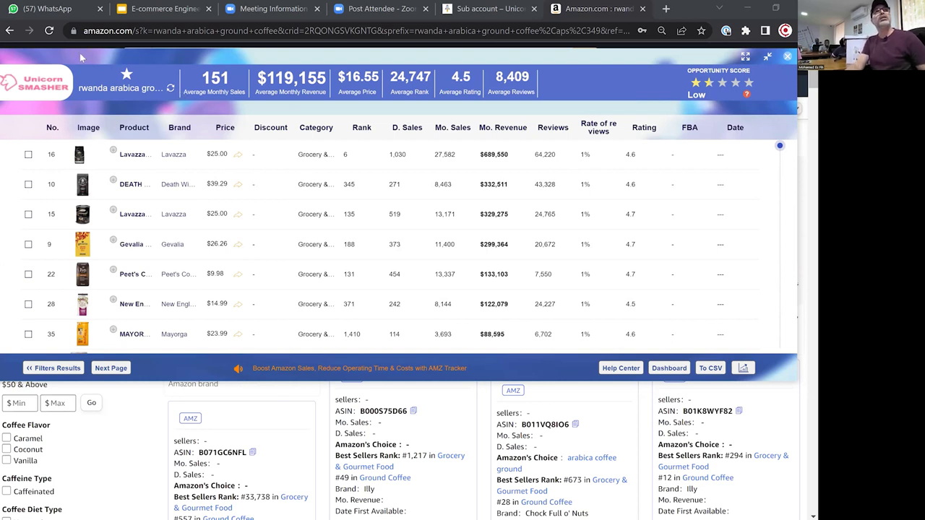
Step: Go back to the arabica ground coffee results page and search Amazon for "beetroot powder organic"
left_click(10, 30)
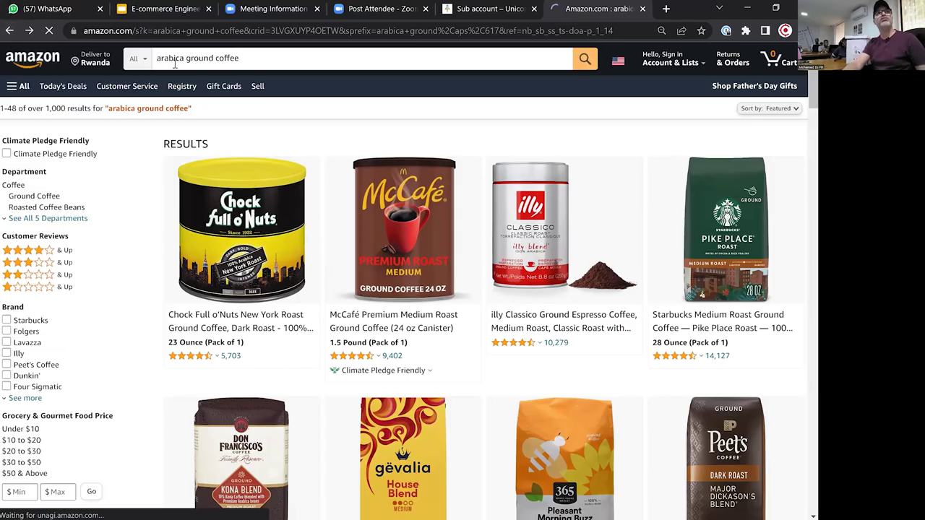
left_click(174, 64)
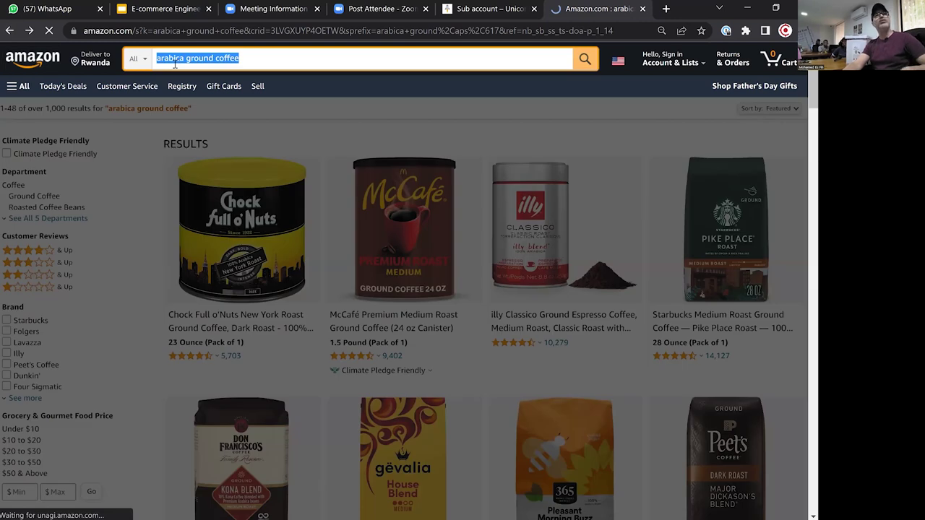
type("beetroot powder")
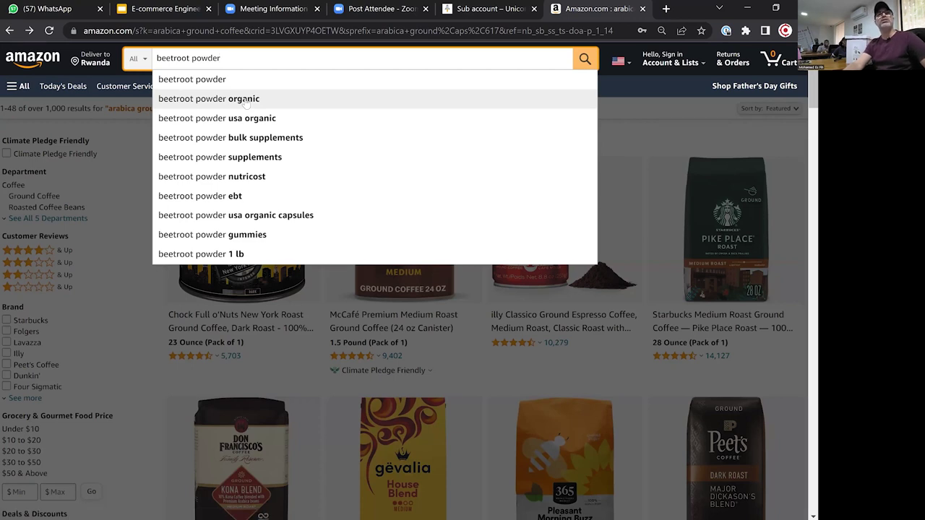
key("Return")
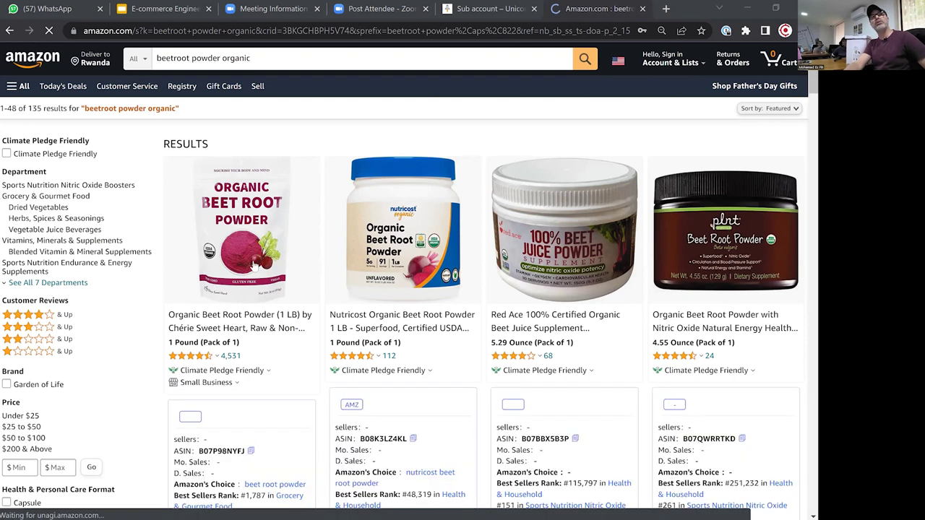
Step: Look through the organic beetroot powder results, examining each product's reviews, certifications, best sellers rank and first available date
scroll(548, 438, "down", 3)
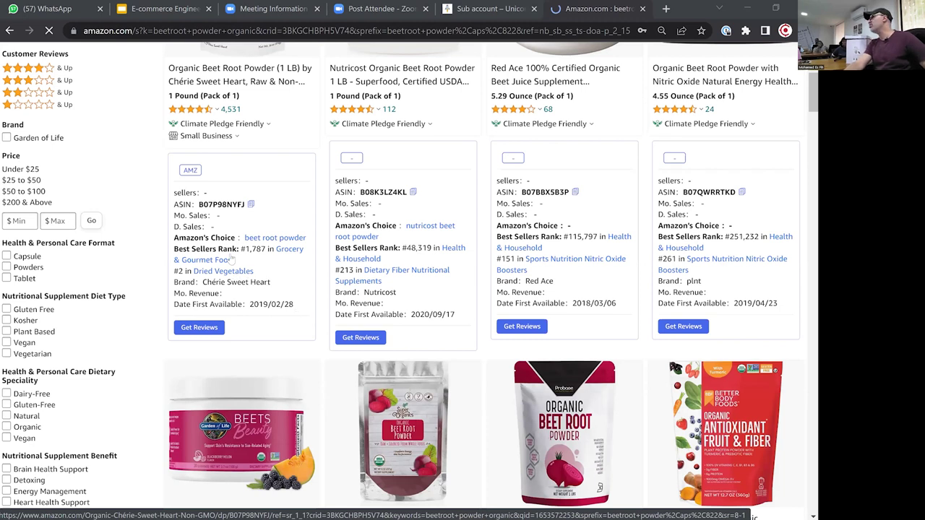
scroll(230, 261, "down", 2)
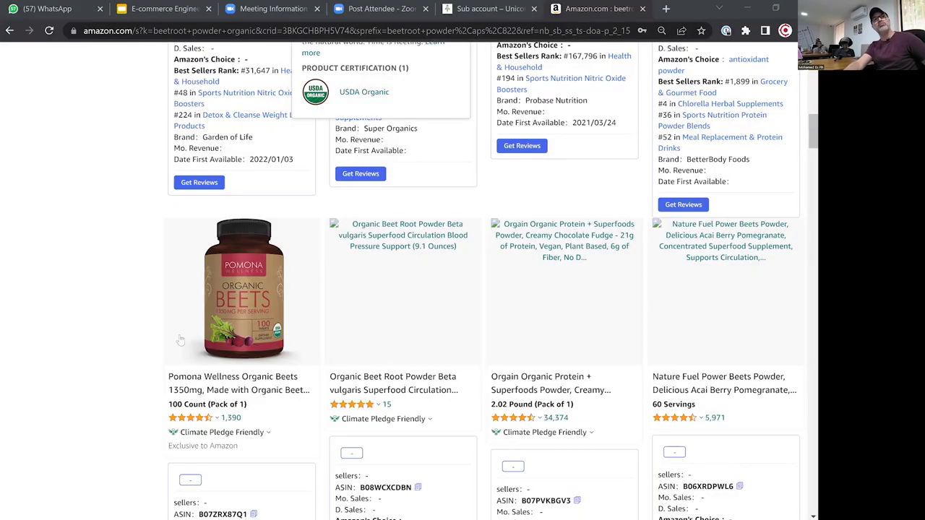
scroll(181, 340, "up", 6)
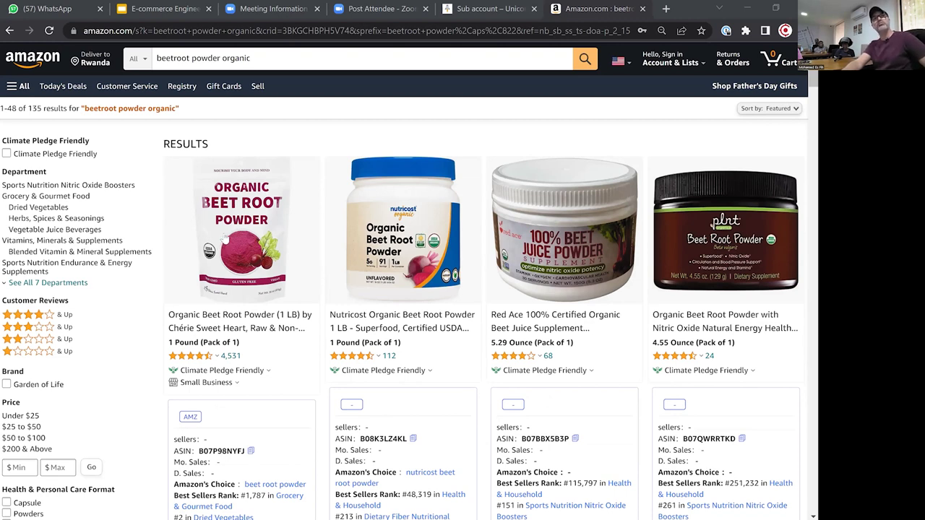
scroll(225, 240, "down", 2)
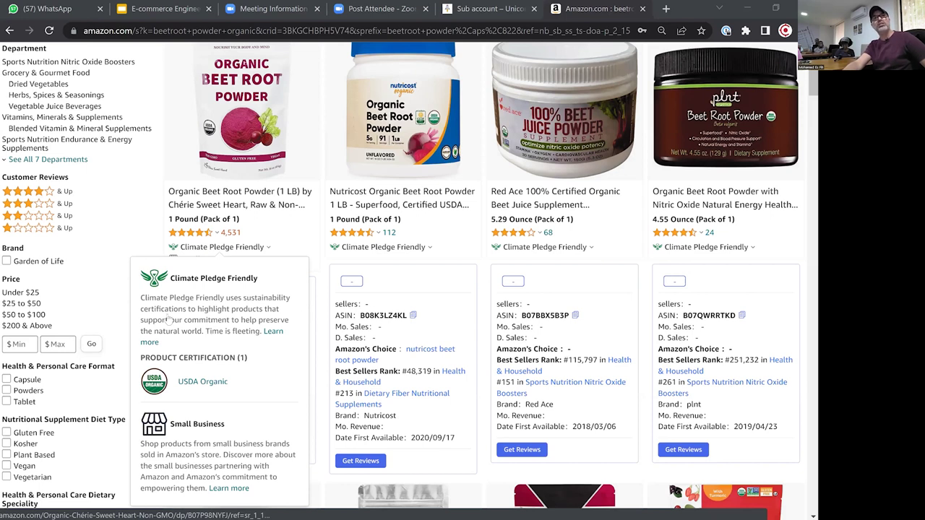
scroll(297, 326, "down", 3)
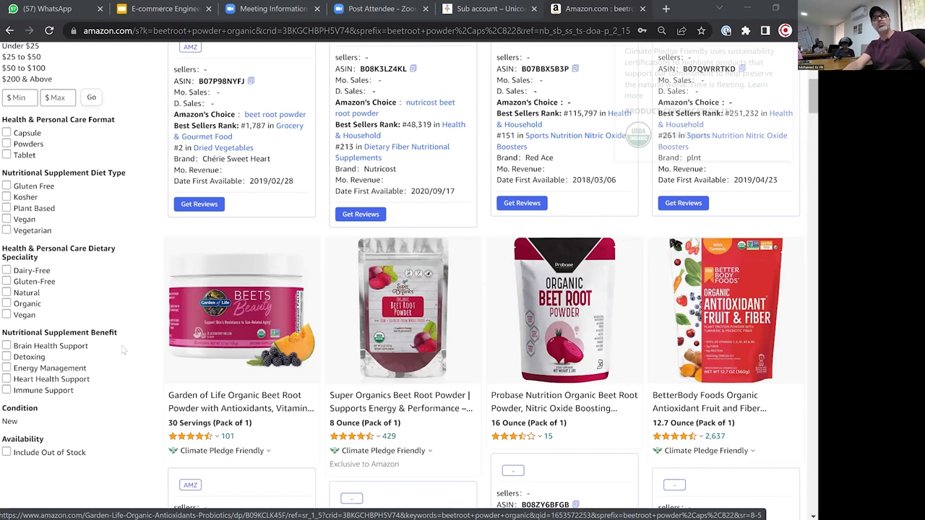
scroll(187, 358, "down", 5)
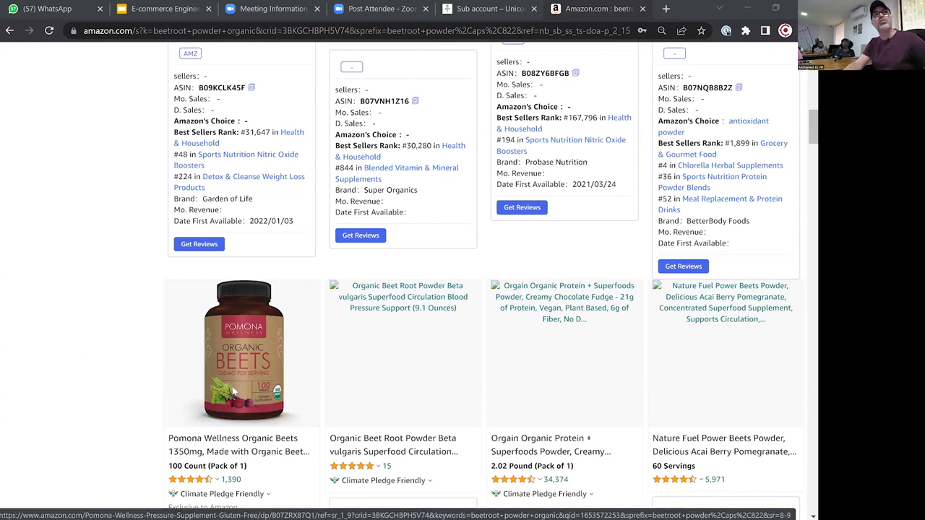
scroll(246, 337, "up", 4)
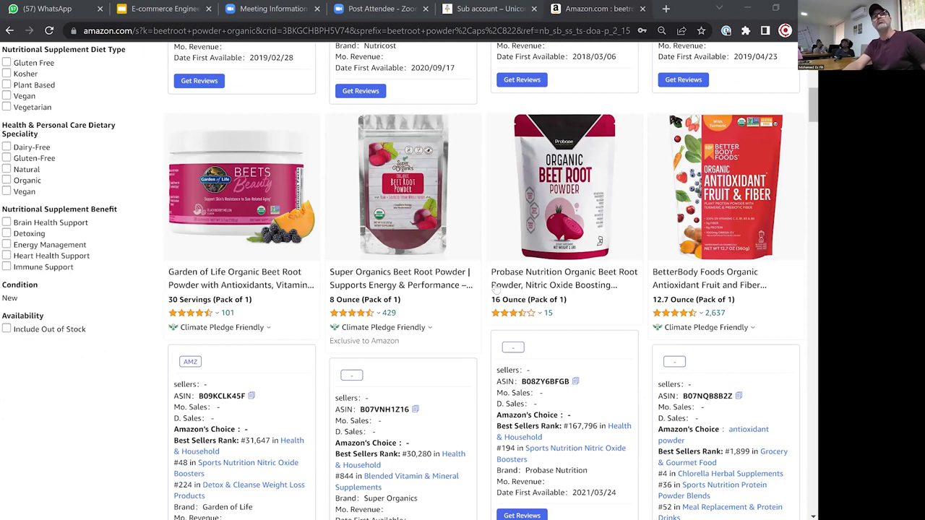
Step: Sort the beetroot powder listings in the Unicorn Smasher table by monthly revenue, highest first
scroll(495, 288, "up", 5)
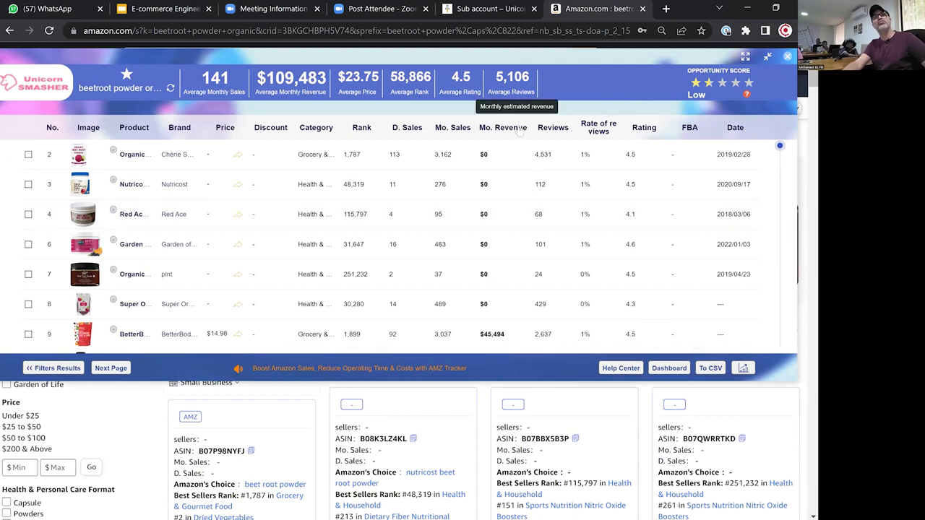
left_click(519, 129)
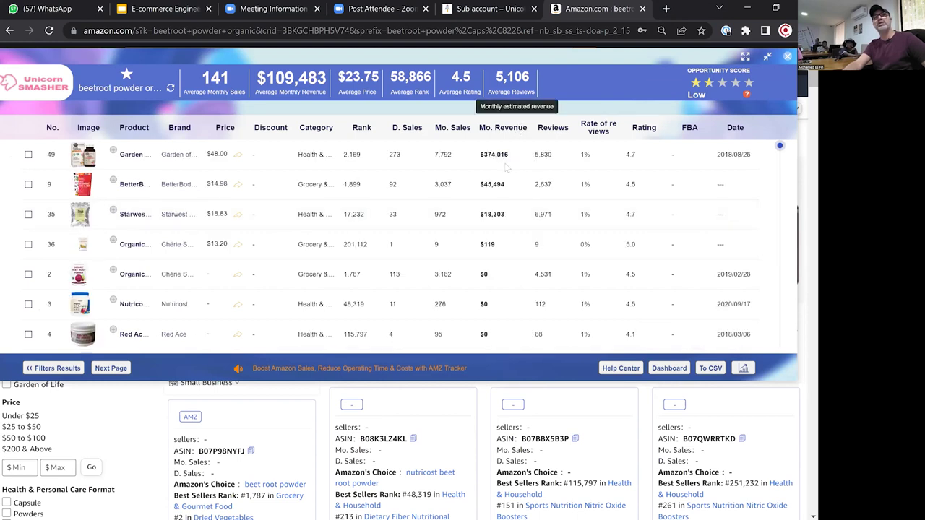
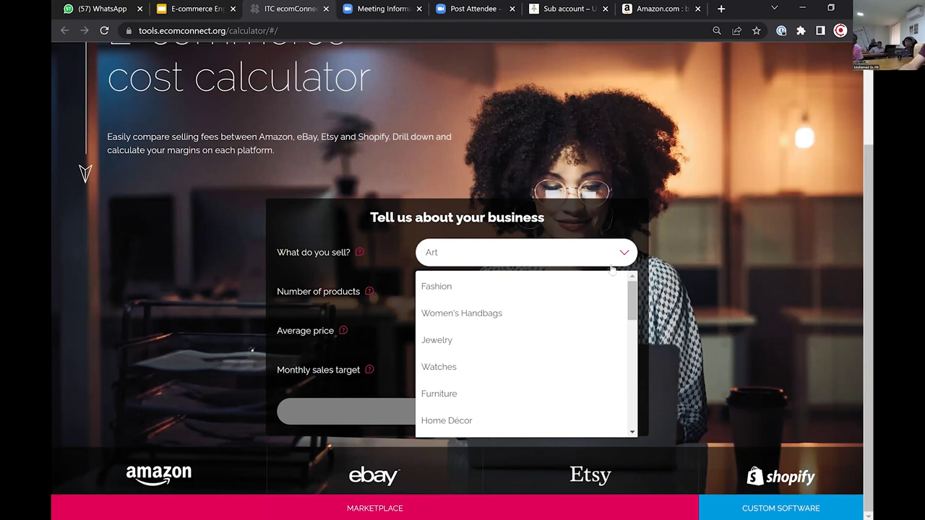
Step: In the ITC ecomConnect e-commerce cost calculator, set the category of products sold to Food&Beverages
scroll(553, 304, "down", 3)
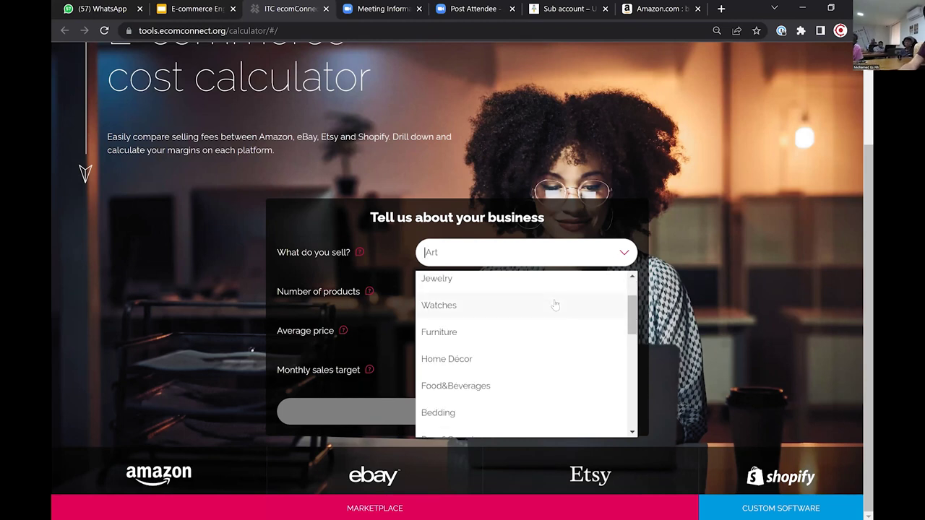
left_click(493, 326)
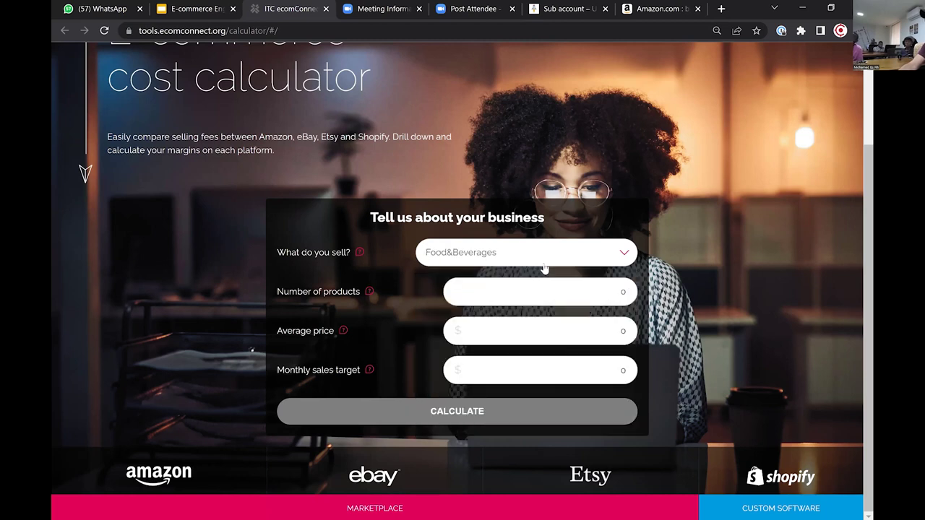
left_click(613, 255)
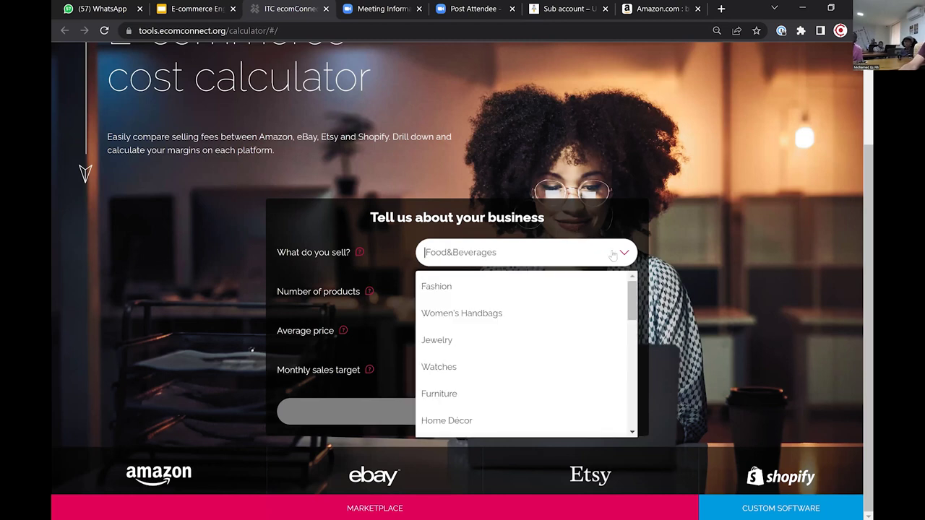
left_click(655, 282)
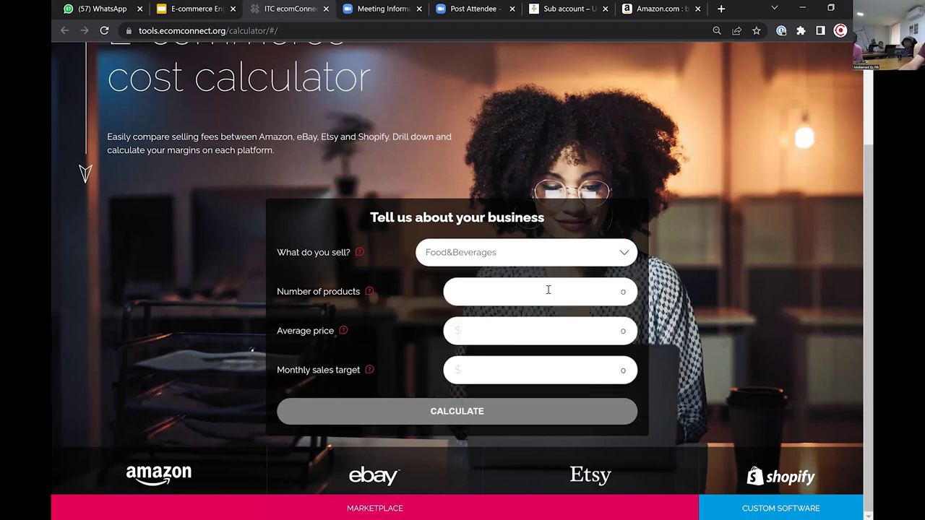
Step: Set the number of products to 1 and read the help notes for the product number and average price
left_click(548, 290)
mouse_move(369, 293)
mouse_move(343, 333)
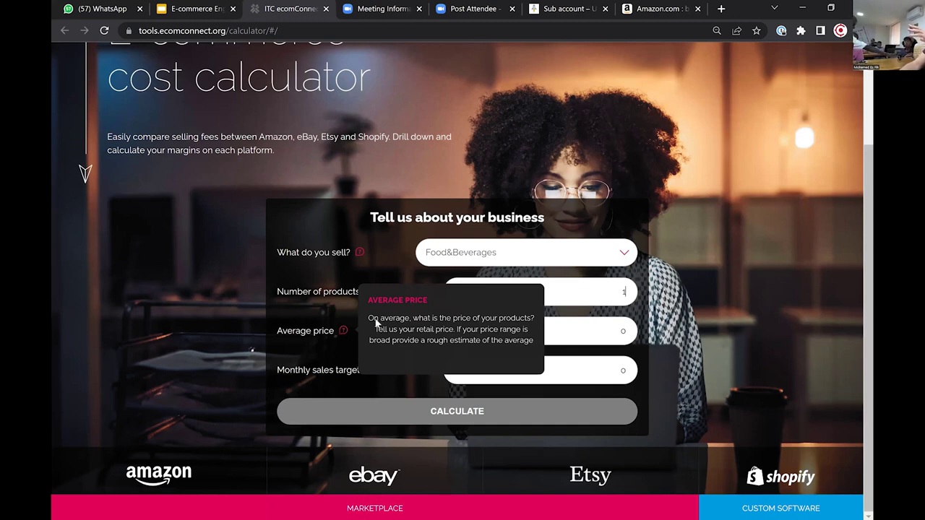
Step: Set the average price to $24 and the monthly sales target to $100, and calculate the marketplace fees
double_click(624, 330)
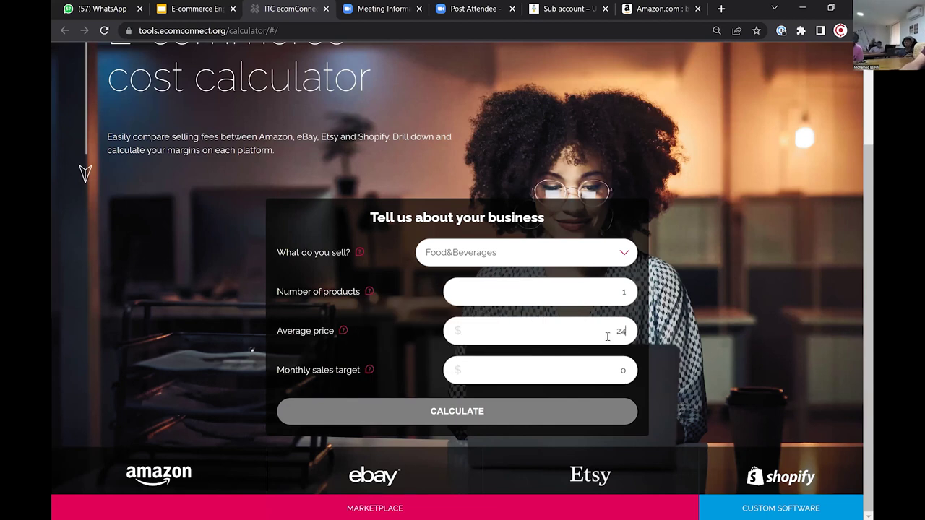
double_click(610, 370)
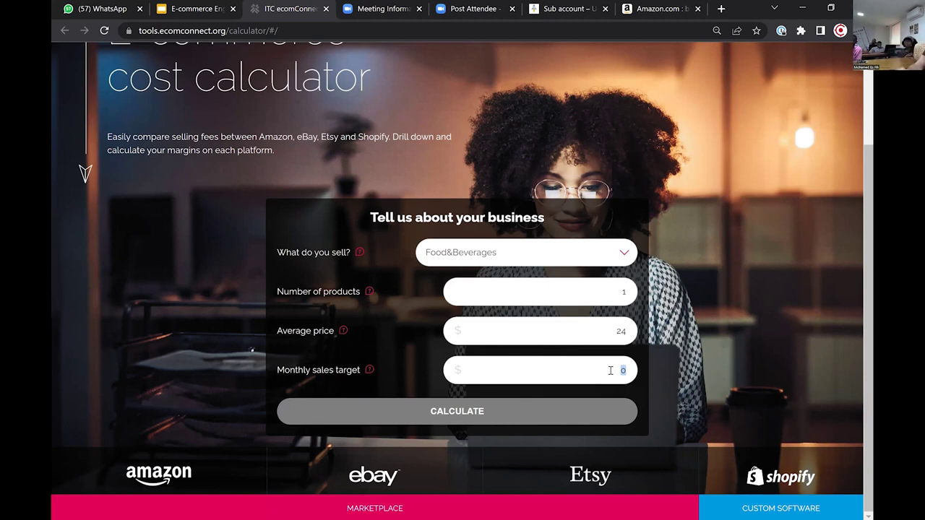
type("100")
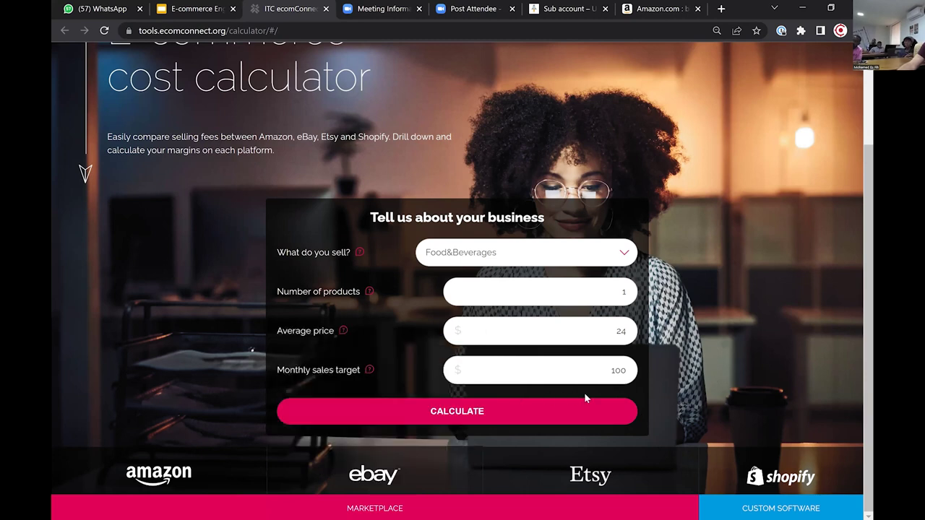
left_click(520, 409)
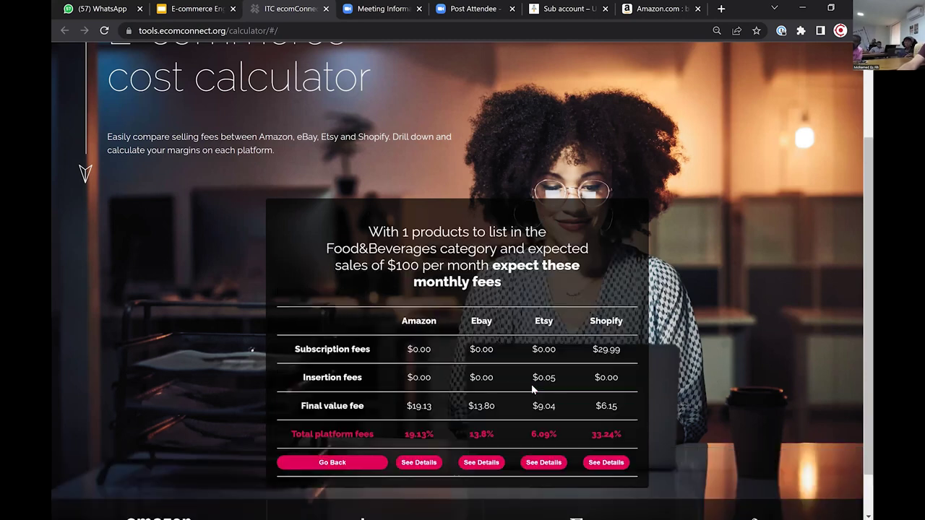
Step: Compare the monthly fees of Amazon, Ebay, Etsy and Shopify, and open the detailed breakdown for Amazon
scroll(479, 422, "down", 1)
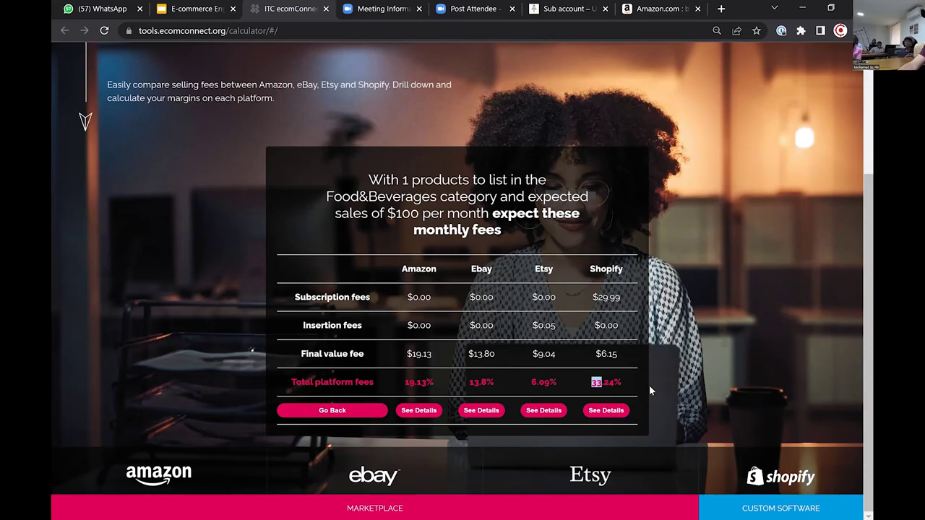
left_click(449, 405)
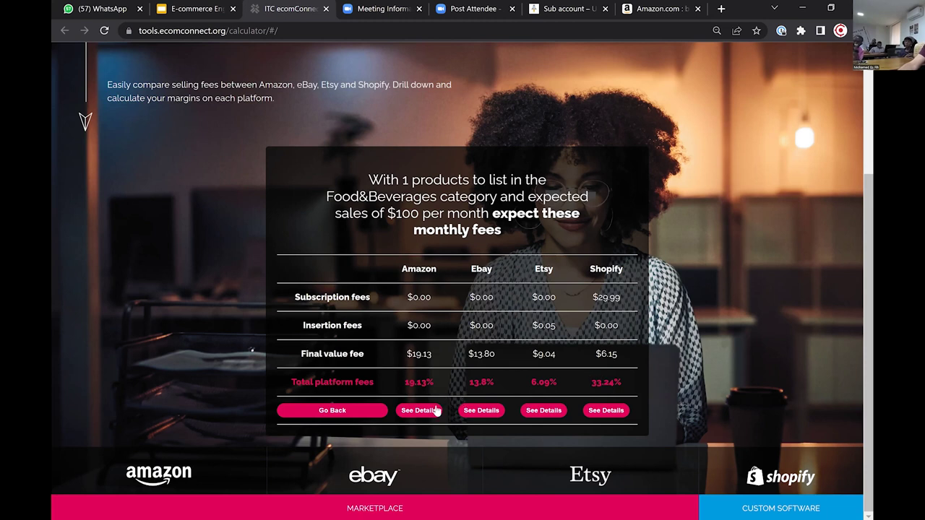
left_click(419, 410)
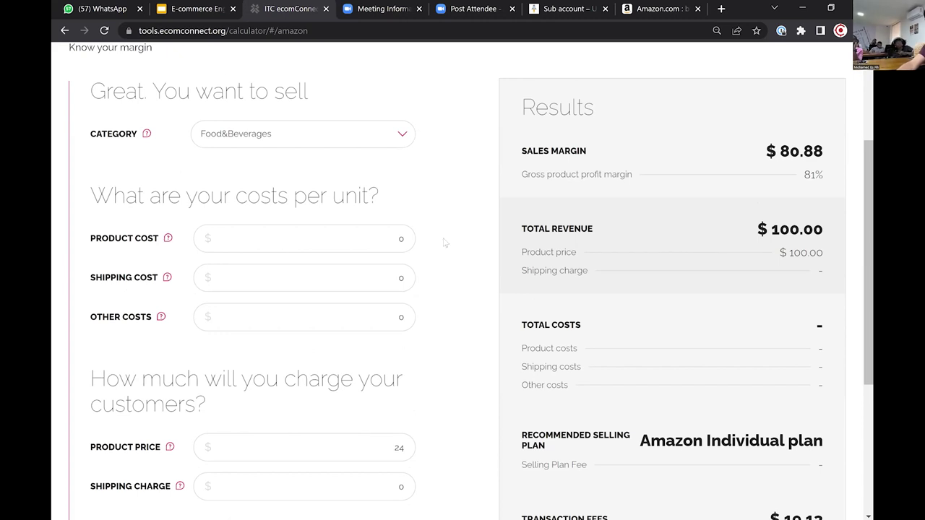
Step: Set the per-unit product cost to $5 and the shipping cost to $7 in the Amazon margin calculator
double_click(405, 239)
scroll(471, 247, "down", 3)
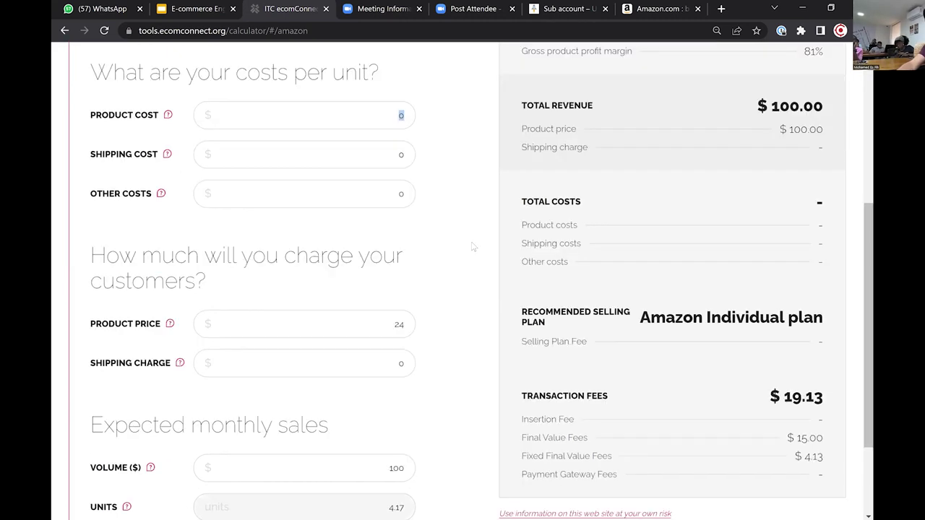
scroll(472, 247, "up", 2)
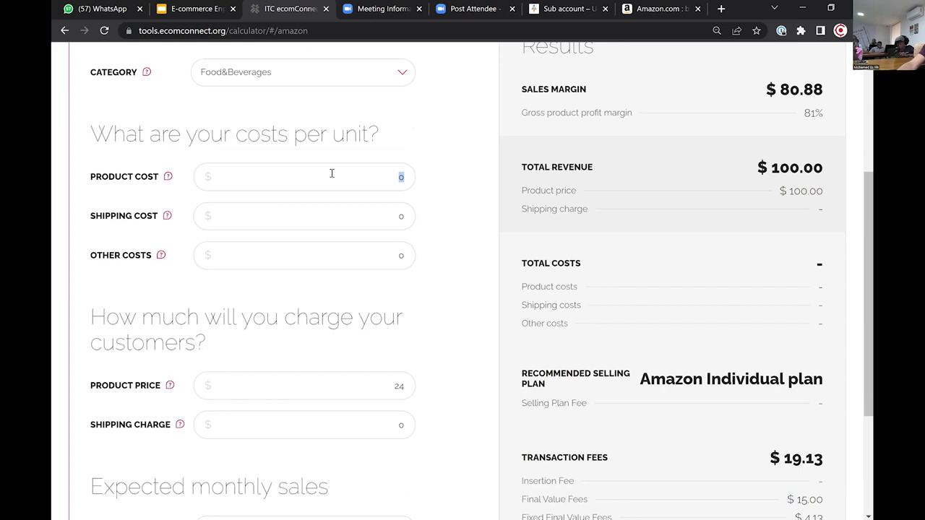
left_click_drag(397, 177, 412, 179)
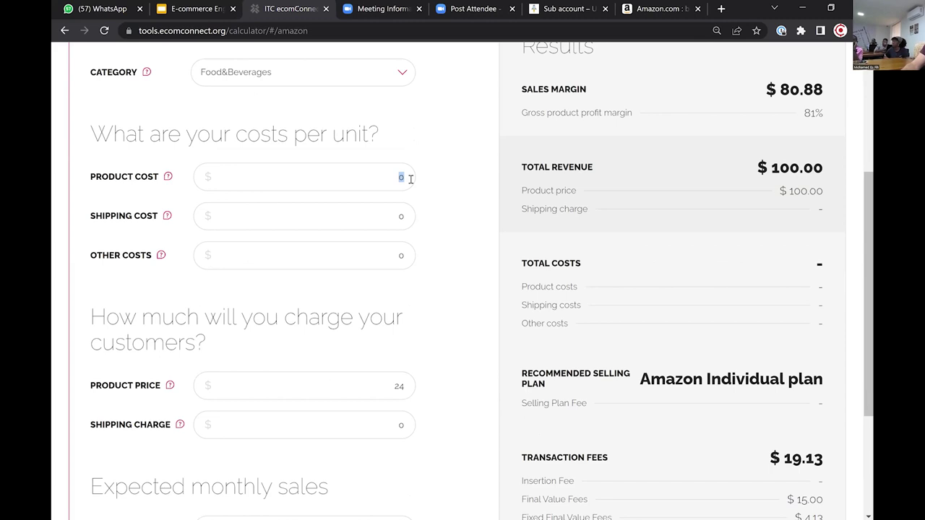
type("5")
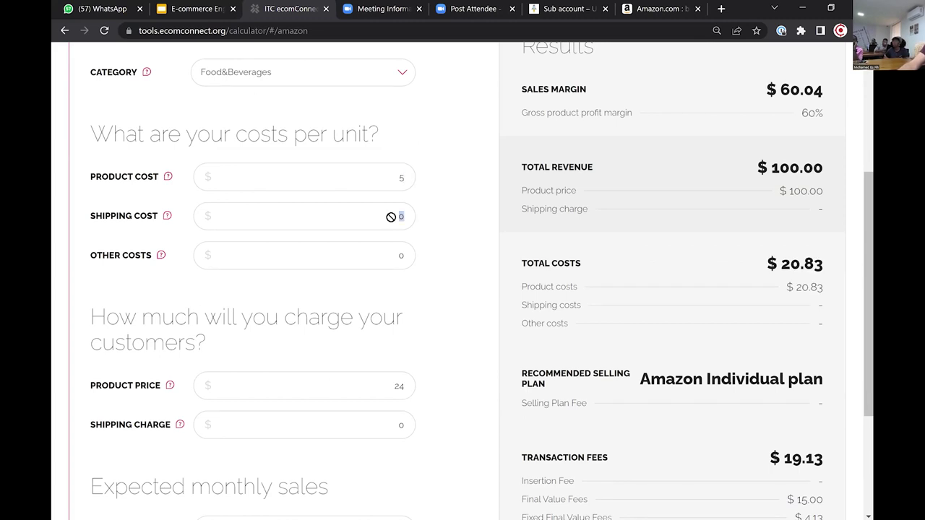
left_click(398, 217)
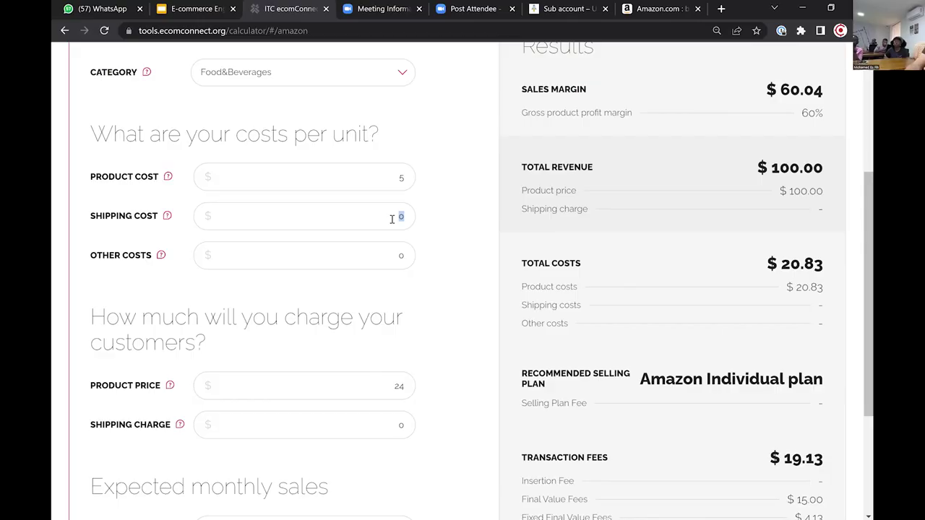
type("7")
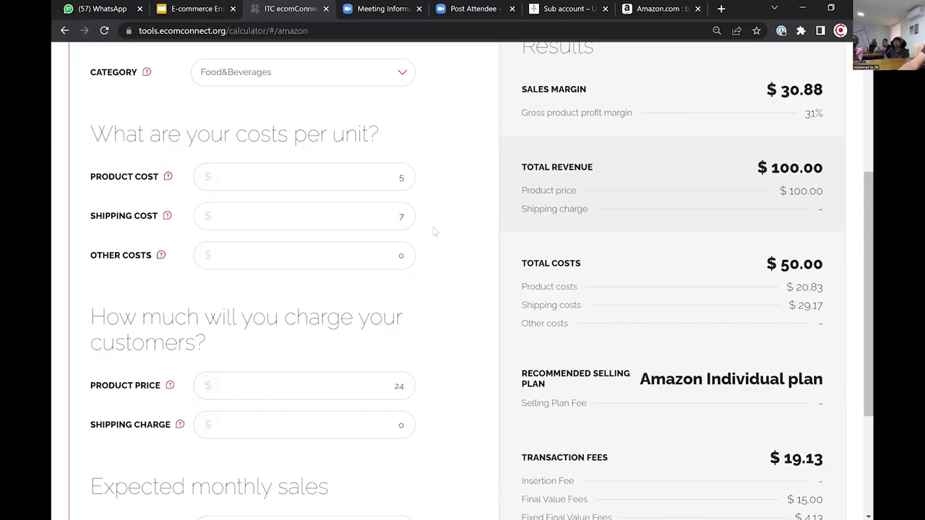
Step: Review Amazon's sales margin, total costs, selling plan and transaction fees, and return to the Online Marketplaces Costs slide in Google Slides
scroll(434, 232, "down", 2)
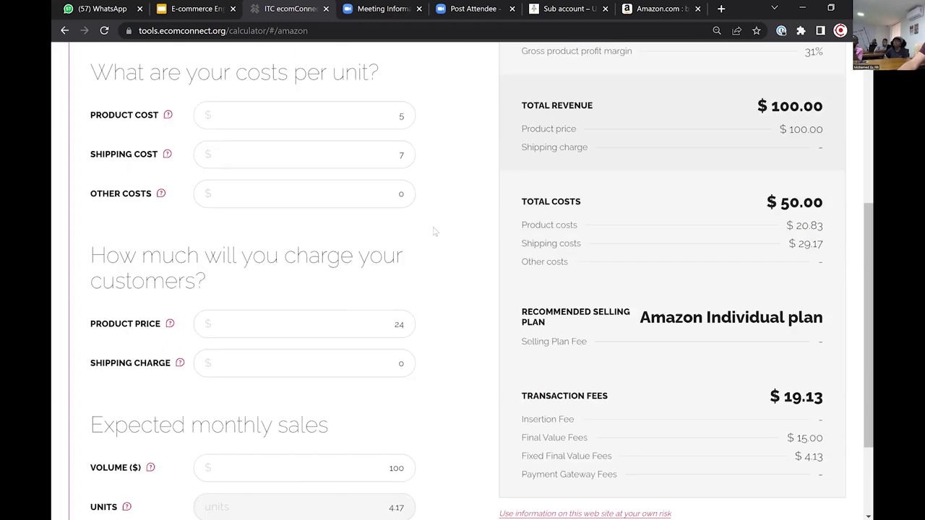
scroll(434, 231, "down", 1)
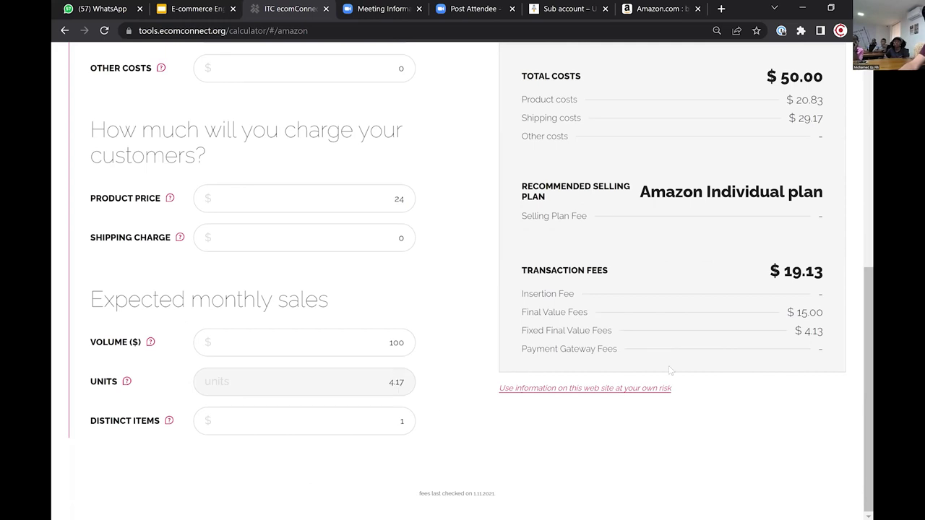
scroll(672, 369, "up", 3)
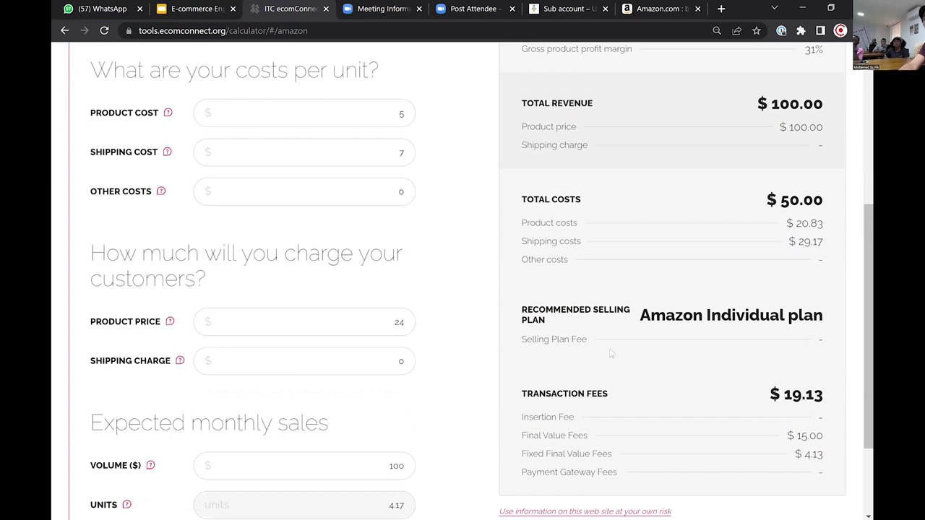
scroll(646, 334, "up", 1)
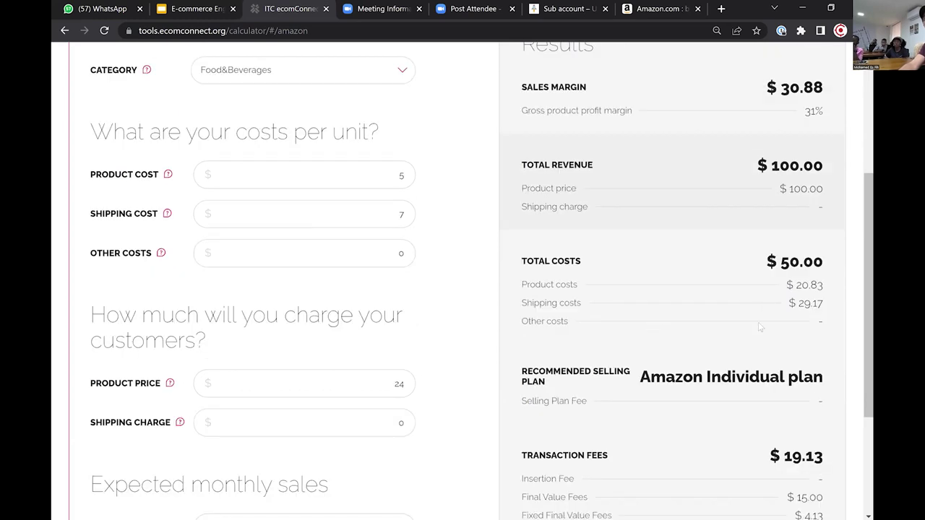
scroll(762, 319, "down", 3)
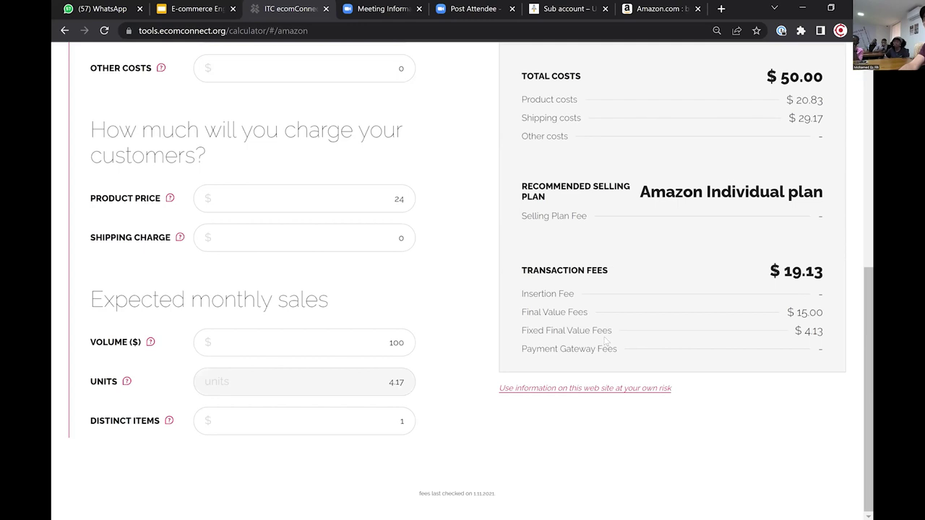
key("ctrl+minus")
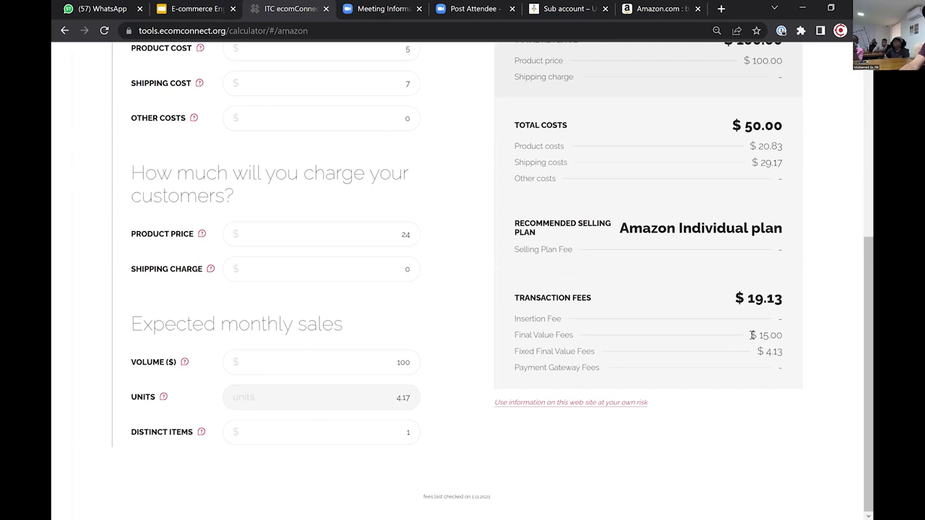
left_click_drag(752, 335, 777, 336)
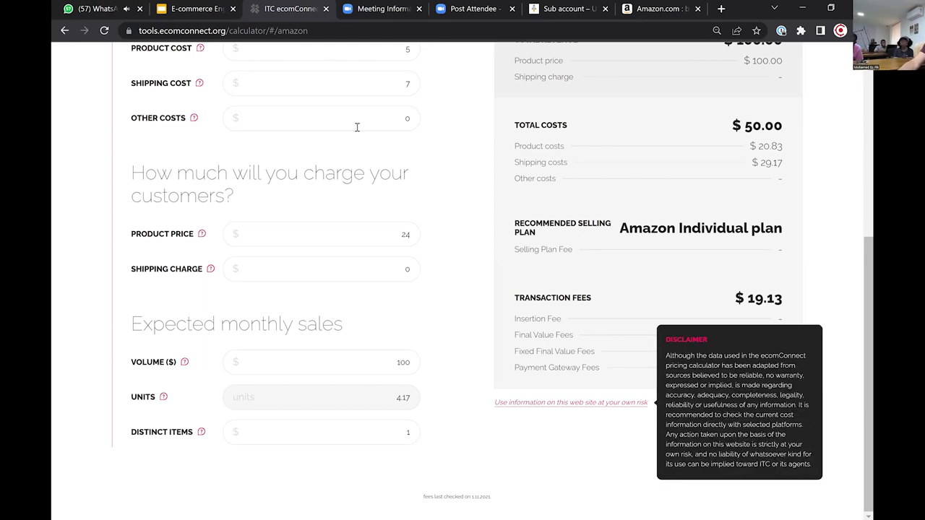
left_click(209, 12)
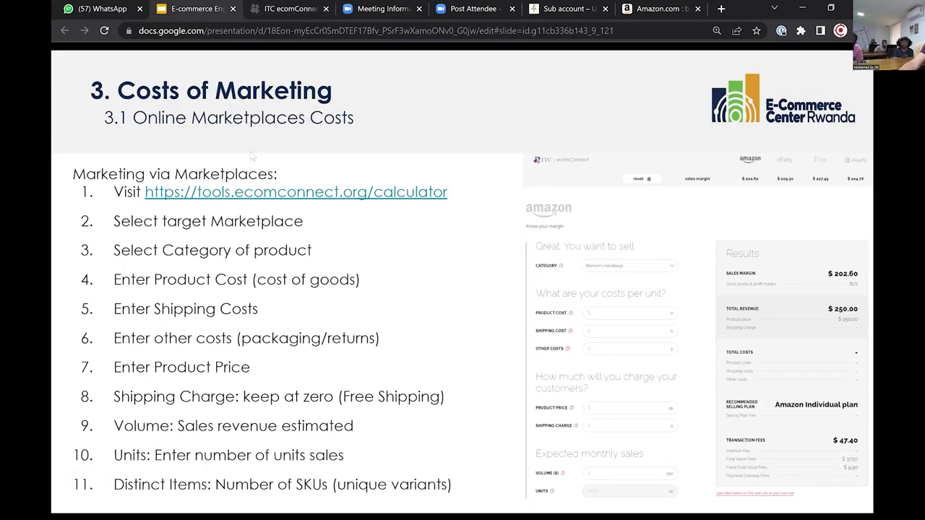